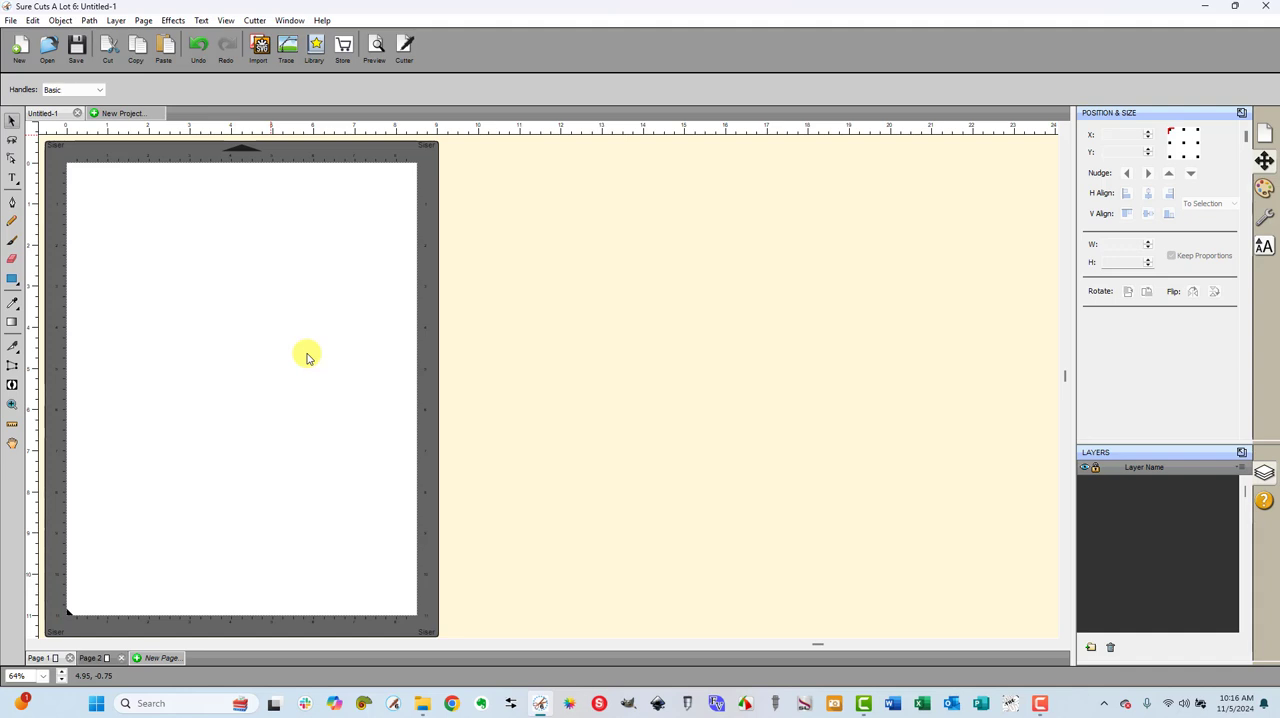
Paste the copied gnome artwork, set its width to 4 in with proportions kept, and move it to the upper part of the mat
key(ctrl+v)
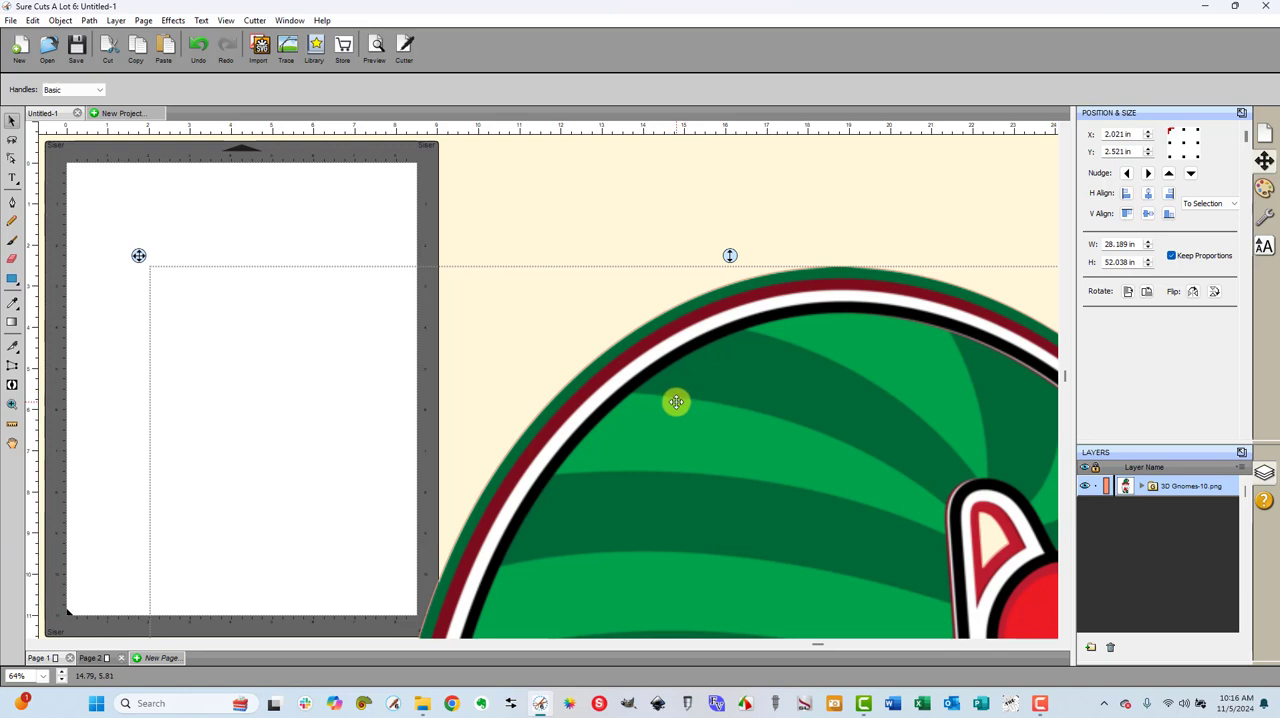
double_click(1137, 243)
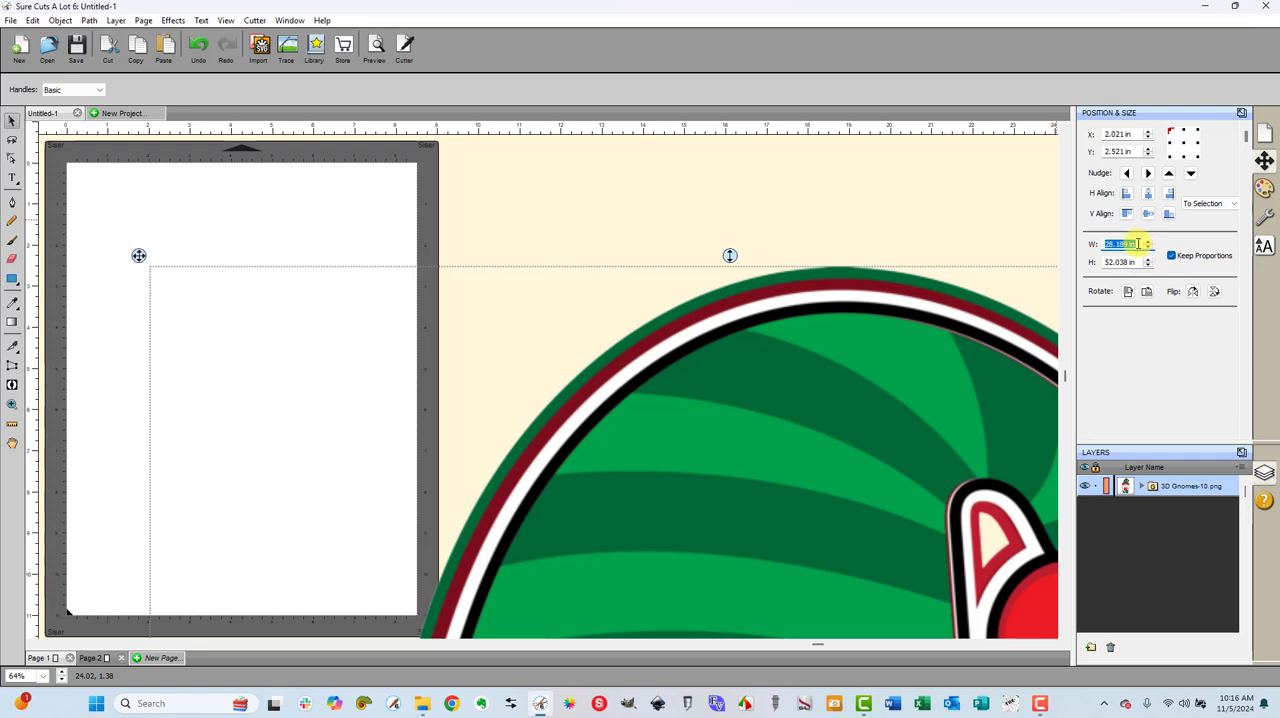
text(4)
key(Tab)
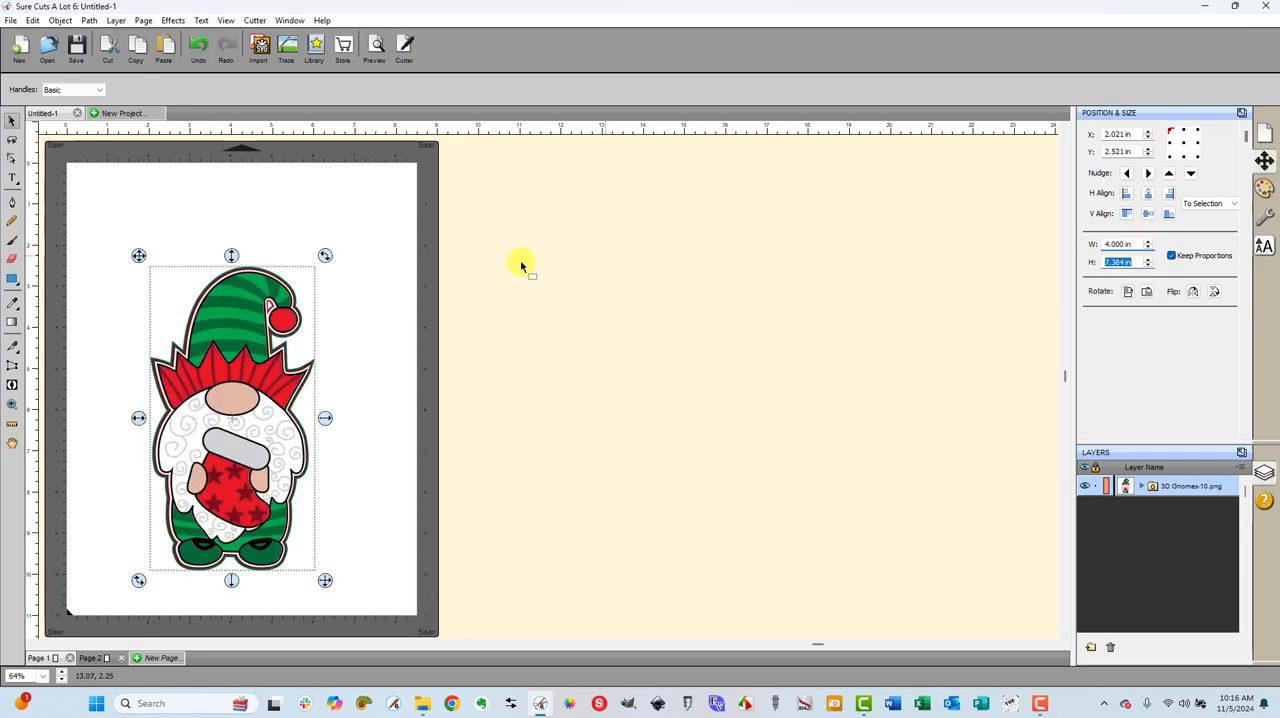
drag(222, 343, 223, 264)
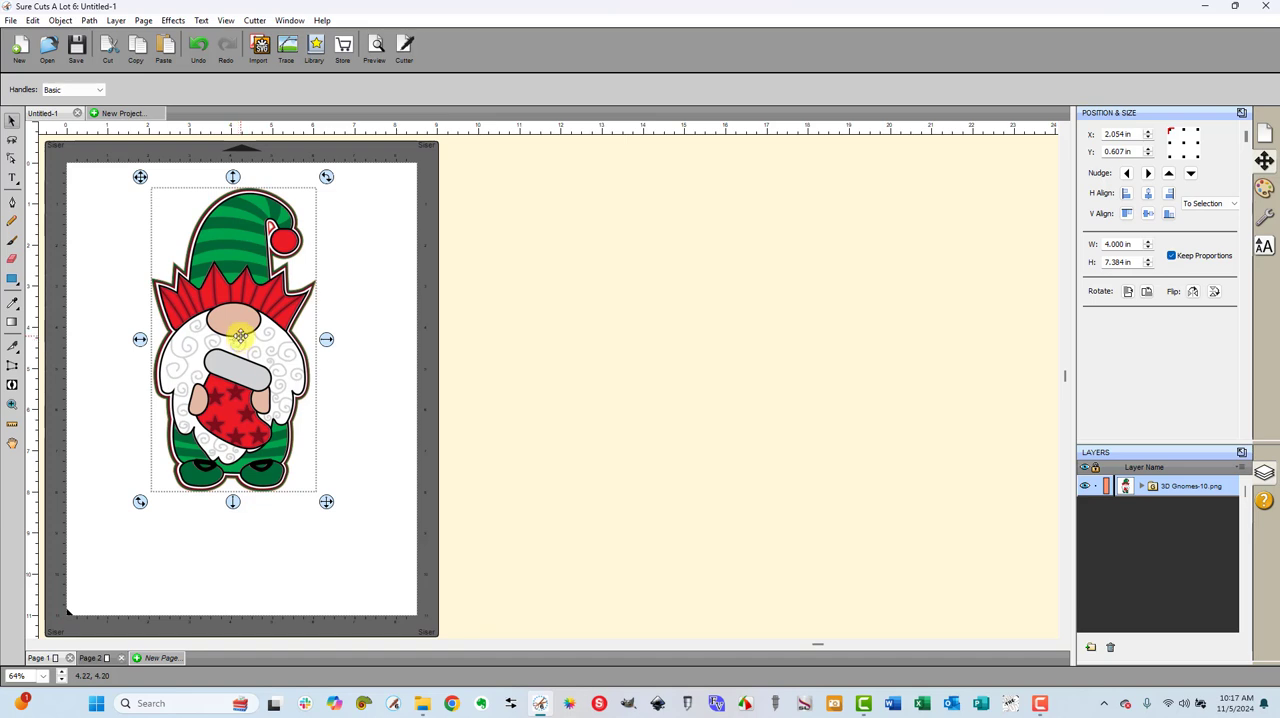
Float the layer list beside the mat and delete the Cut layer from the 3D Gnomes-10.png group
click(1241, 453)
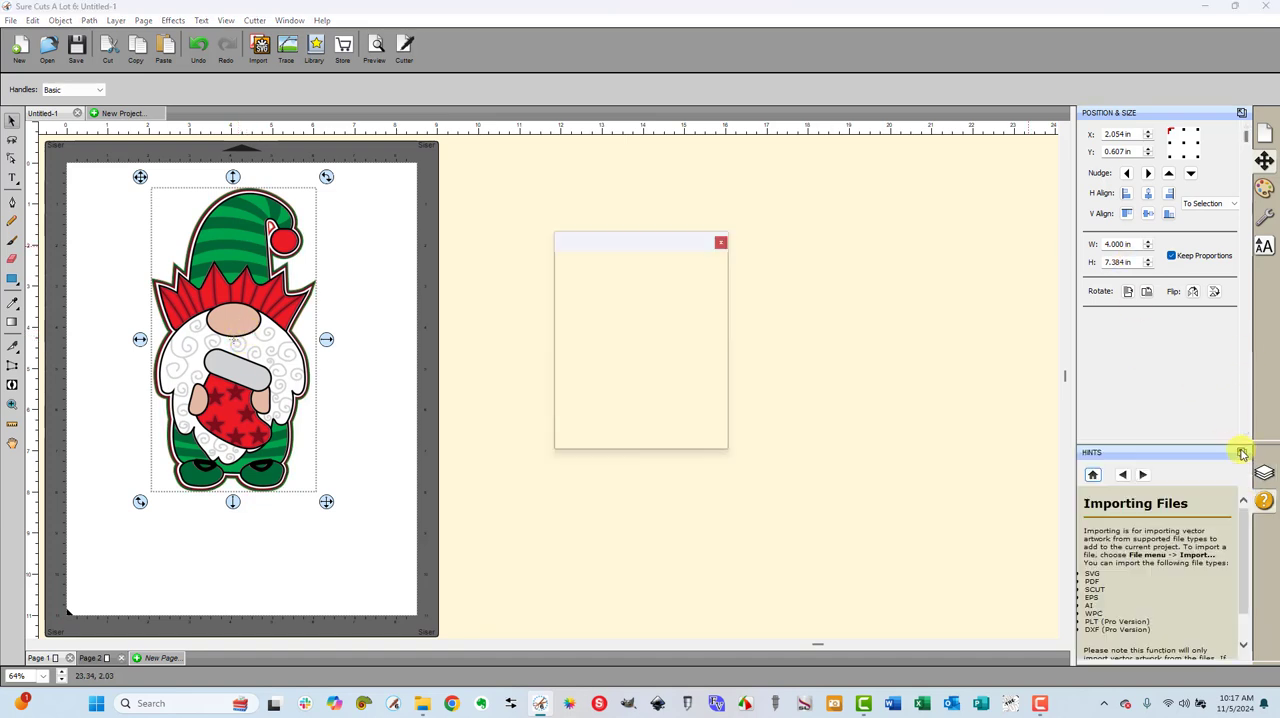
drag(643, 236, 571, 158)
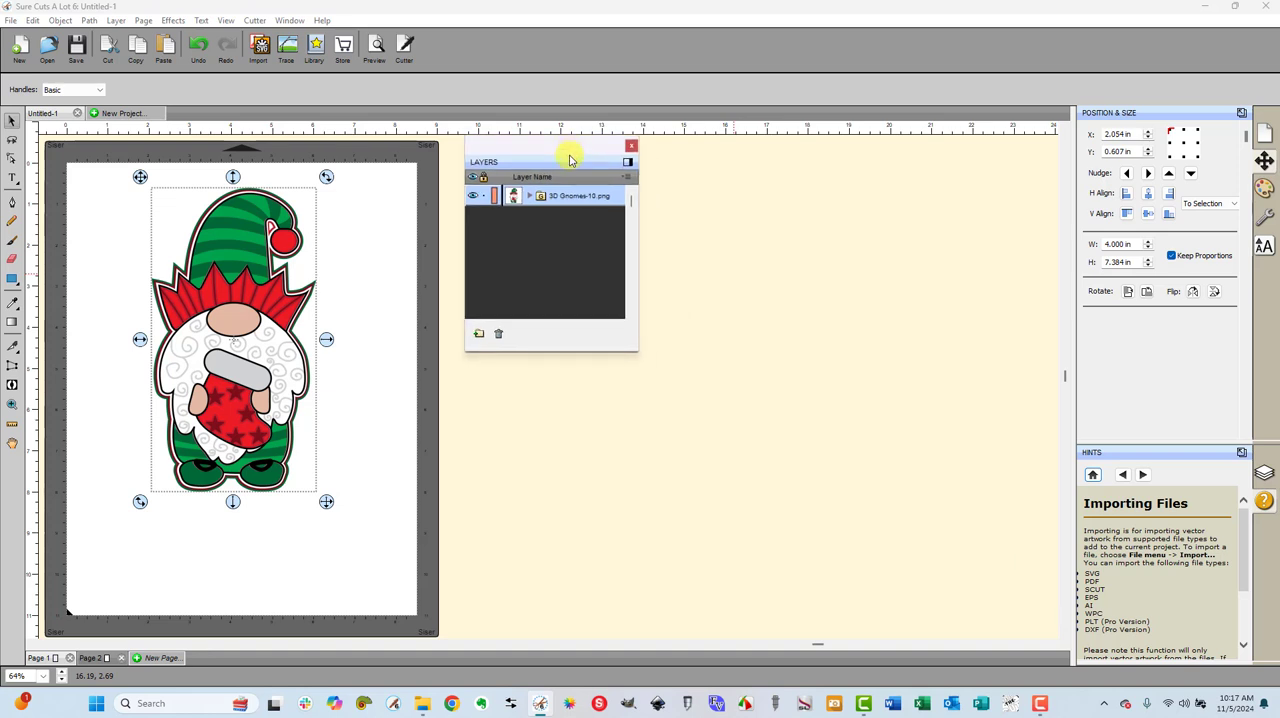
click(530, 195)
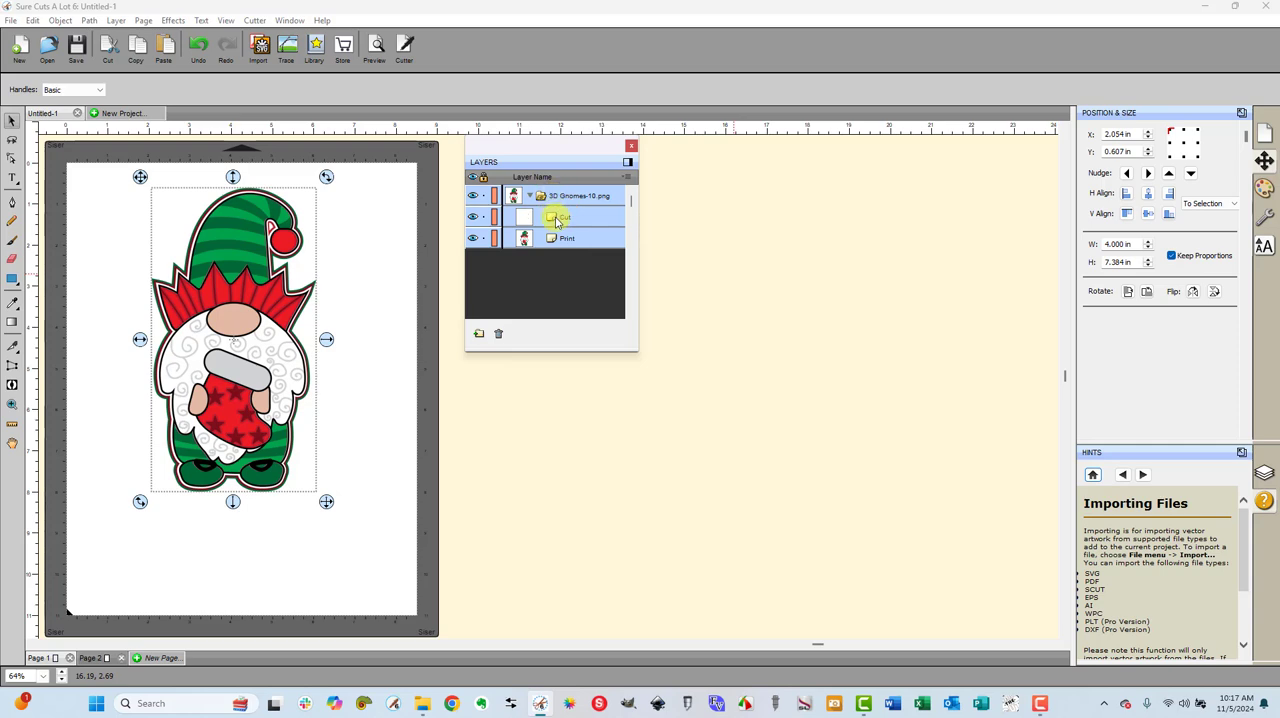
click(558, 222)
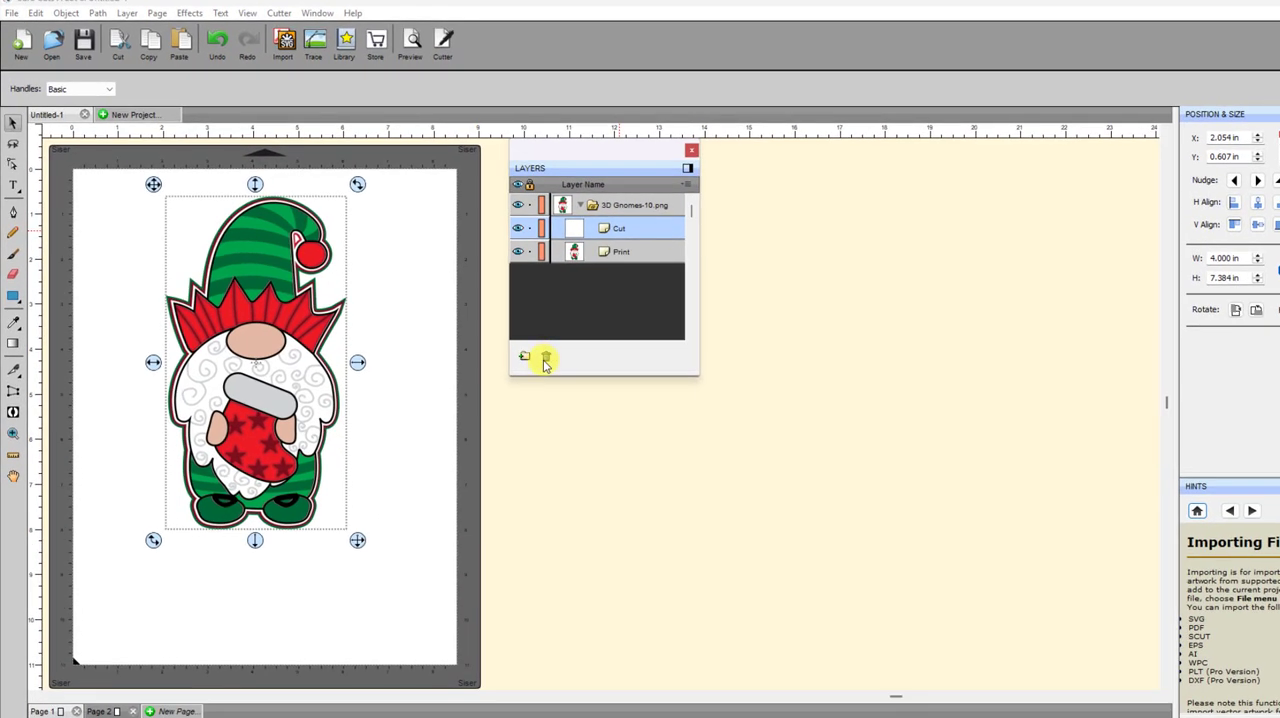
click(546, 358)
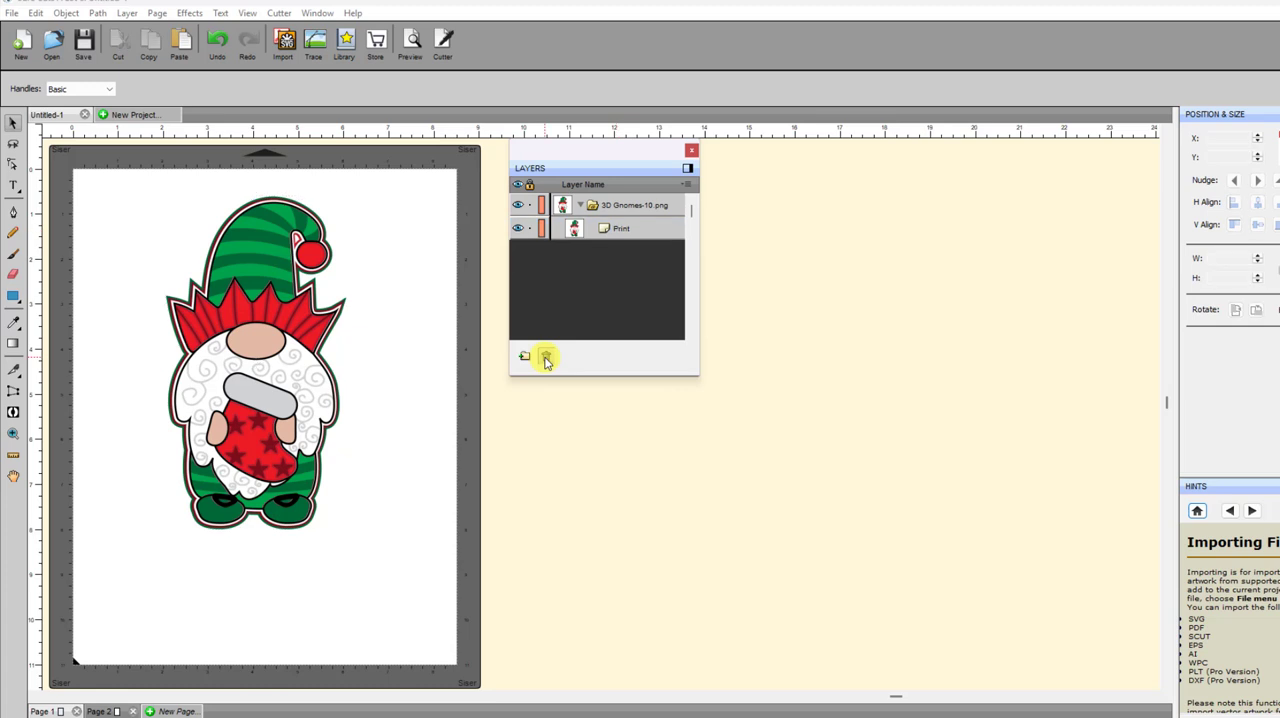
Start Trace on the gnome's Print layer, enlarge the trace window, and hide the source image in the preview
click(621, 230)
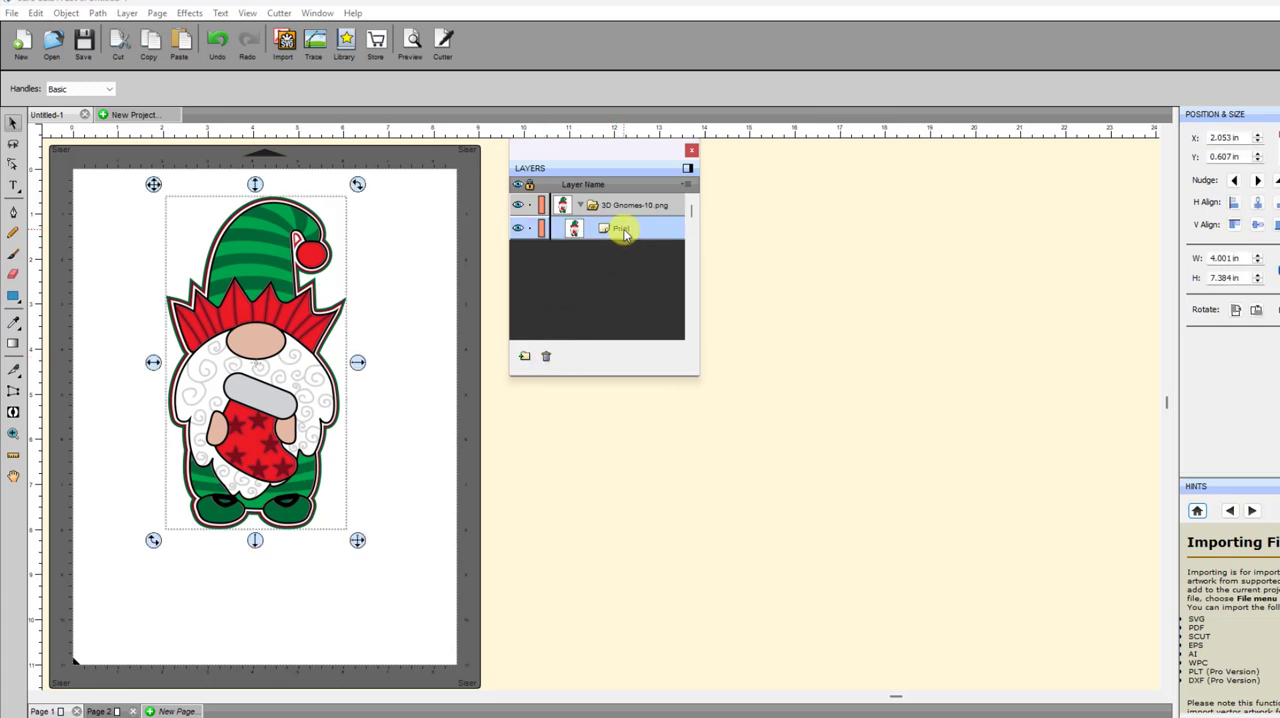
click(314, 40)
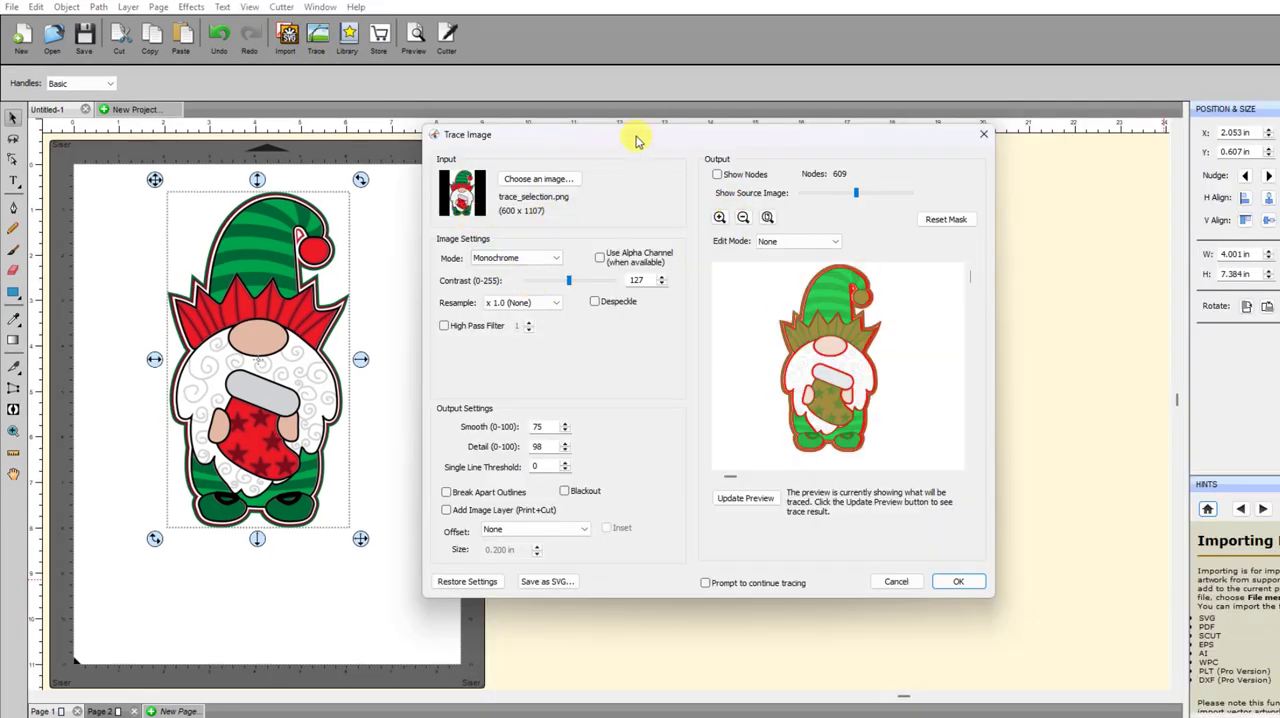
mouse_move(630, 147)
mouse_down()
mouse_move(512, 10)
mouse_move(451, 11)
mouse_up()
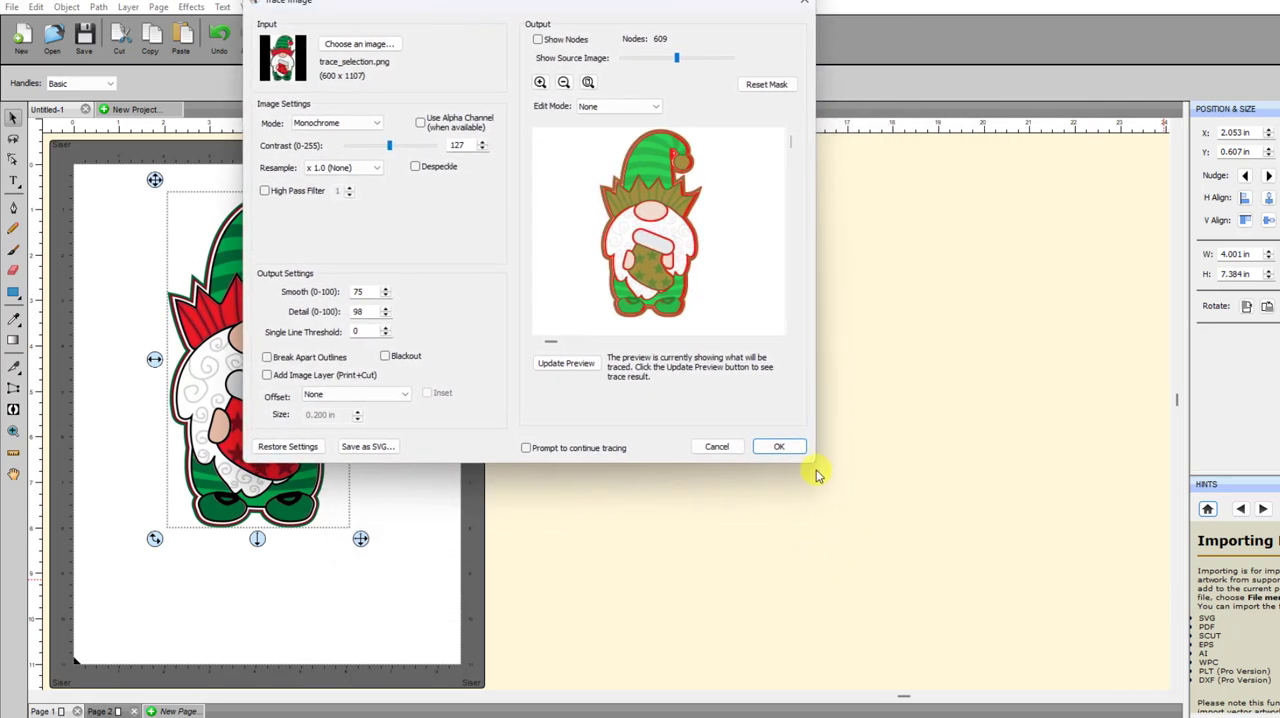
drag(812, 465, 1024, 694)
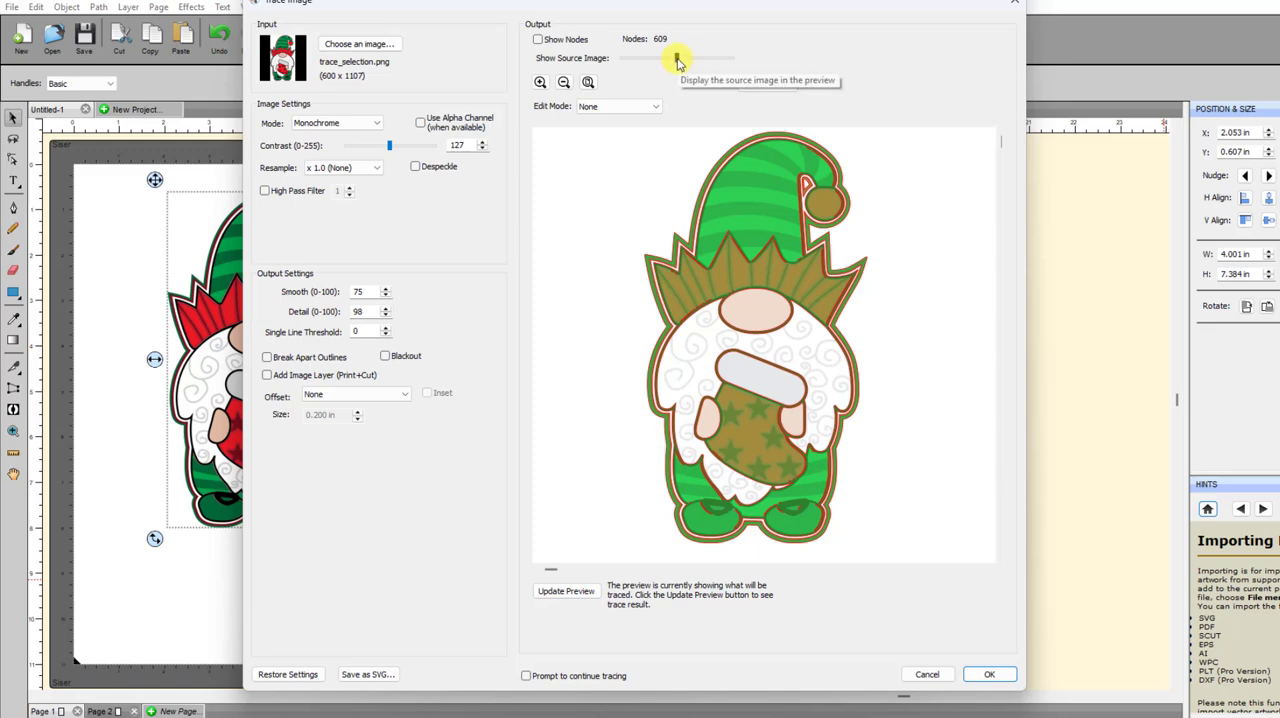
mouse_move(676, 58)
mouse_down()
mouse_move(651, 60)
mouse_move(738, 70)
mouse_move(612, 74)
mouse_move(646, 57)
mouse_move(609, 63)
mouse_up()
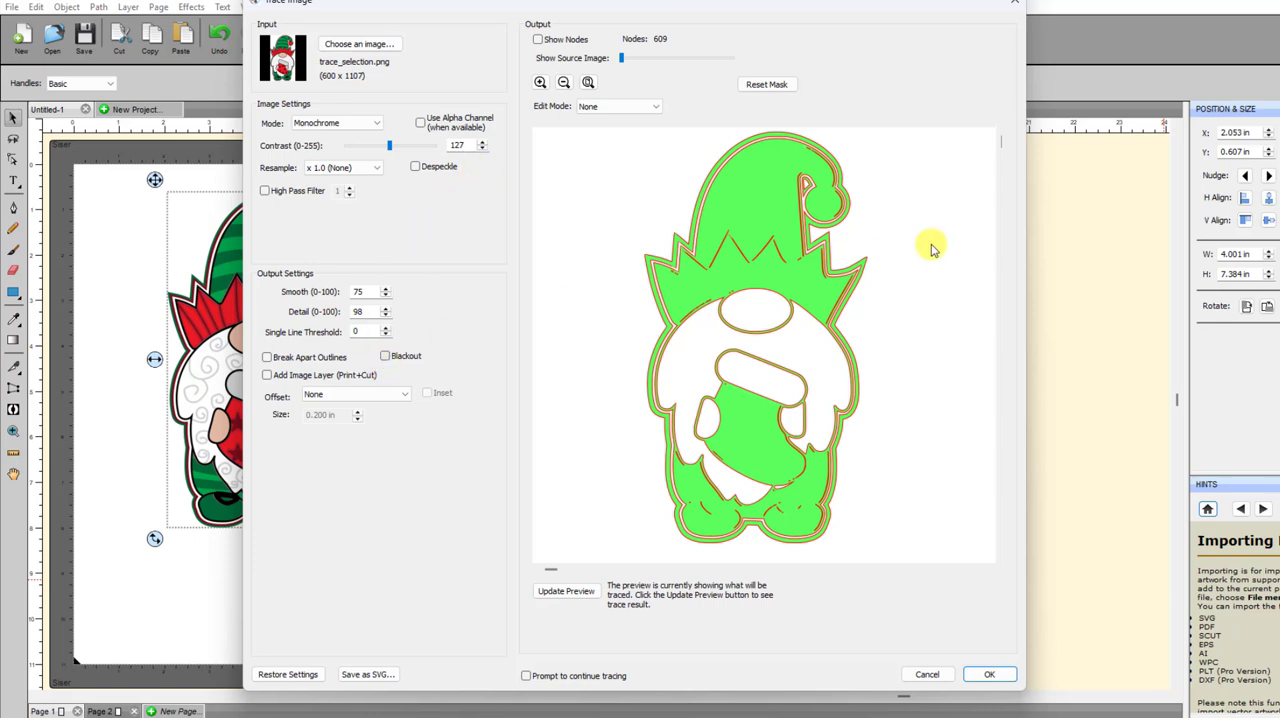
Trace the gnome with Blackout and Add Image Layer (Print+Cut) enabled and the offset left at None
click(385, 356)
click(563, 592)
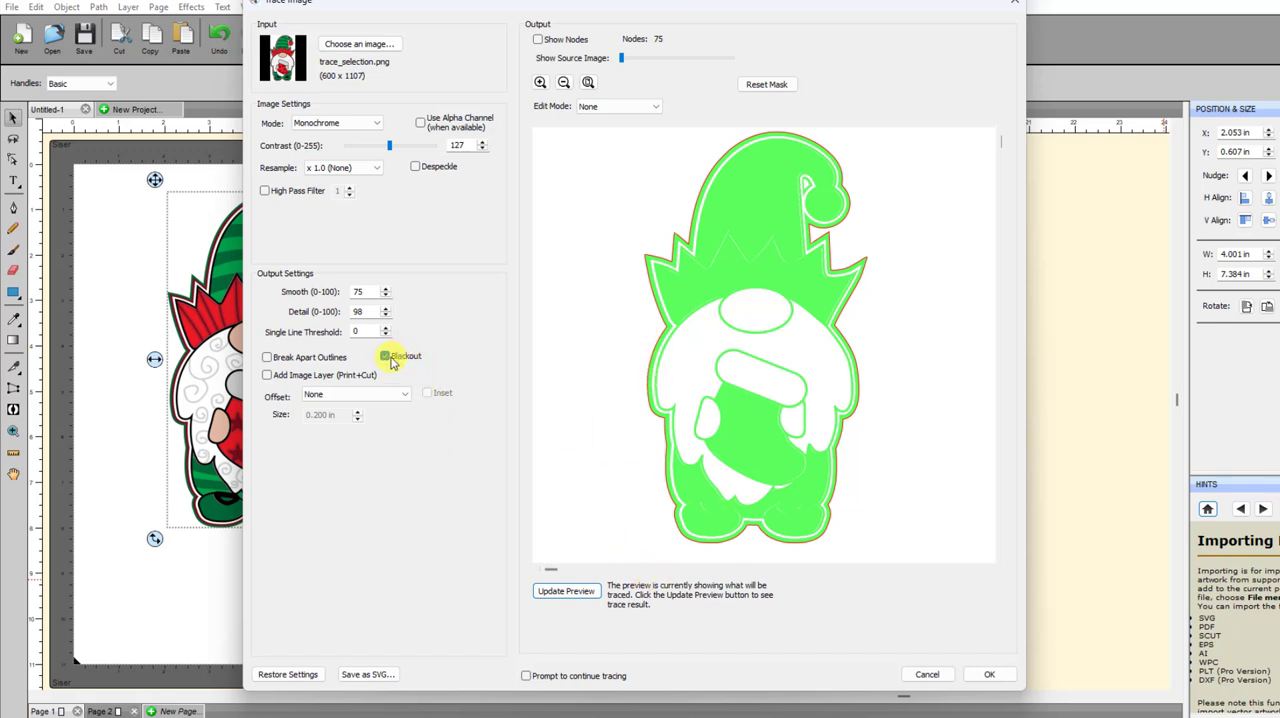
click(267, 375)
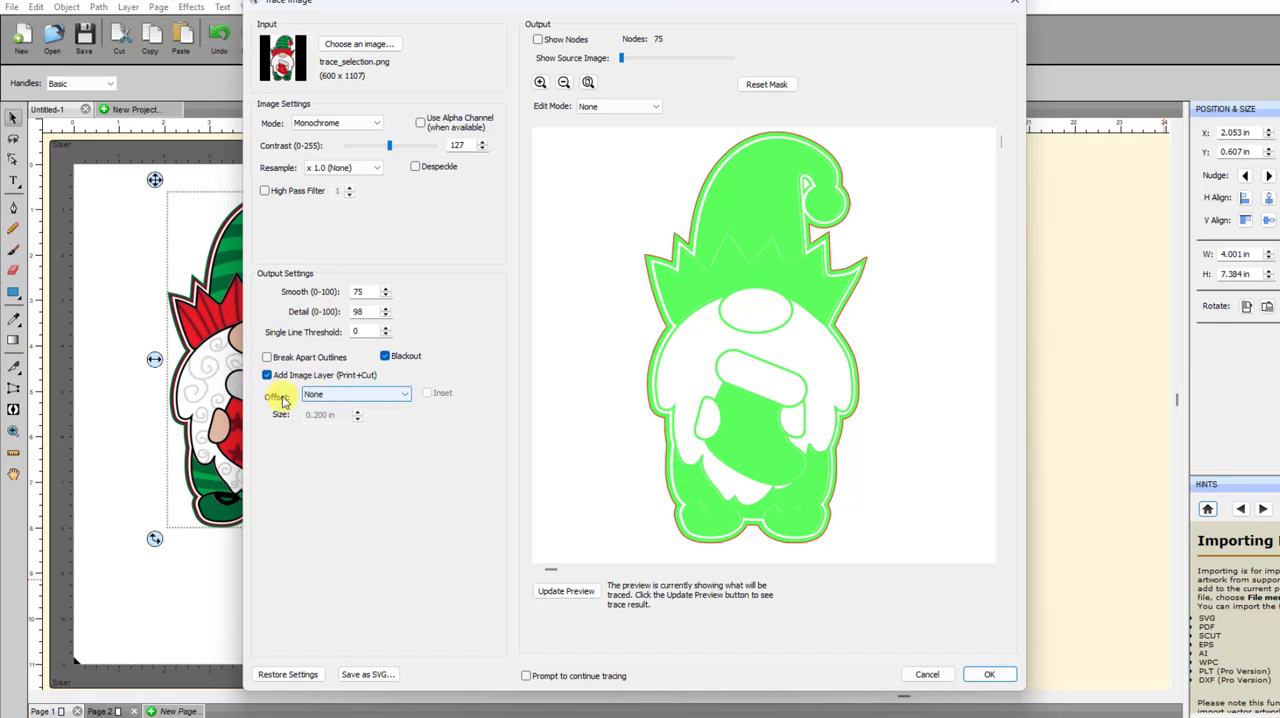
click(405, 398)
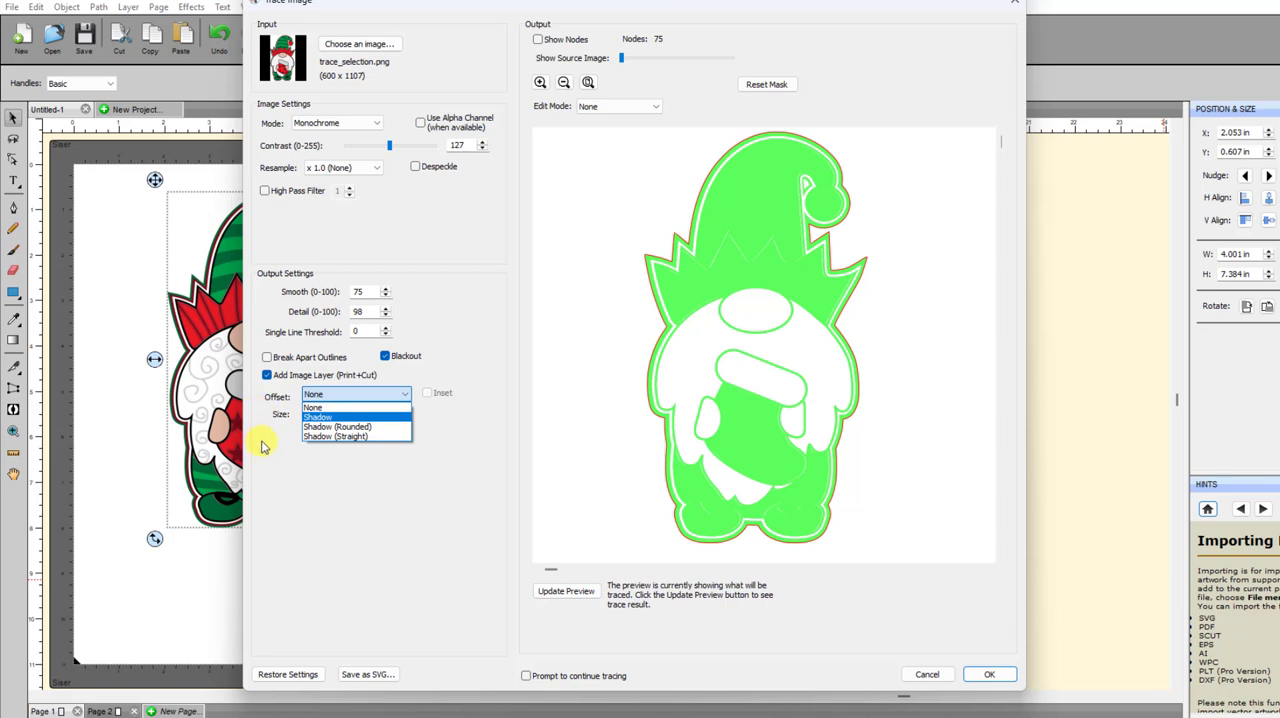
click(333, 398)
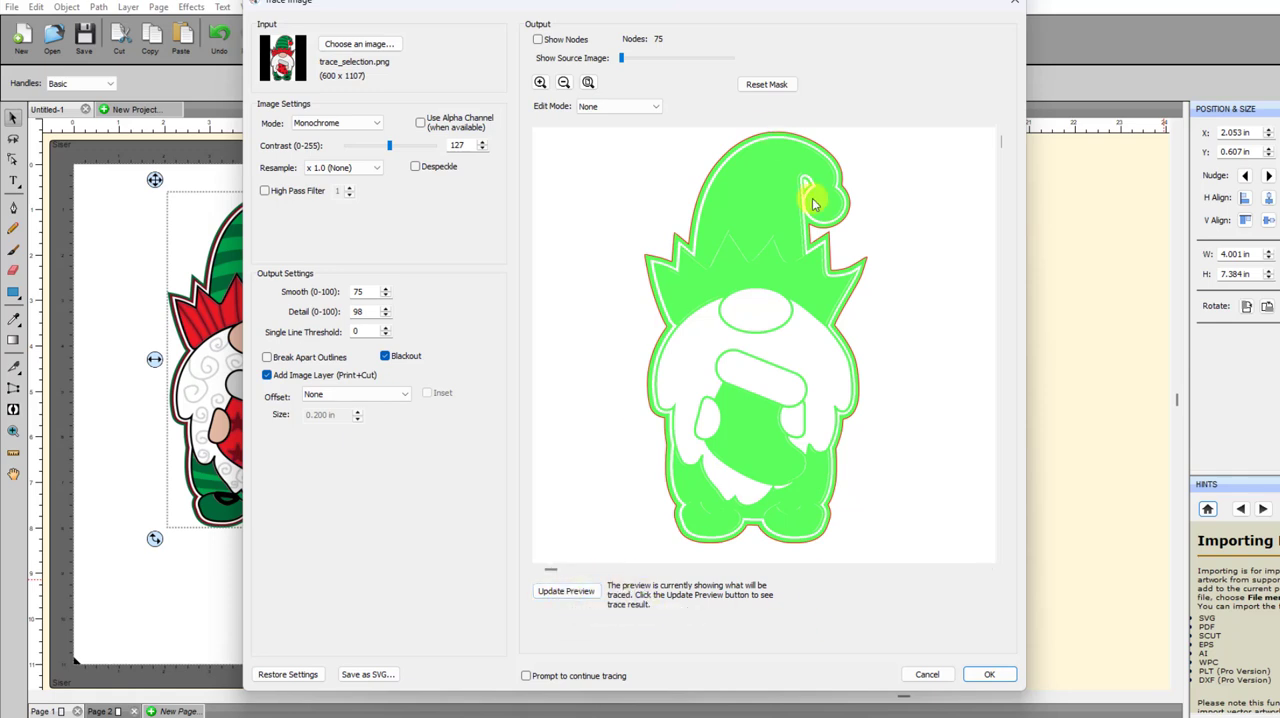
click(988, 674)
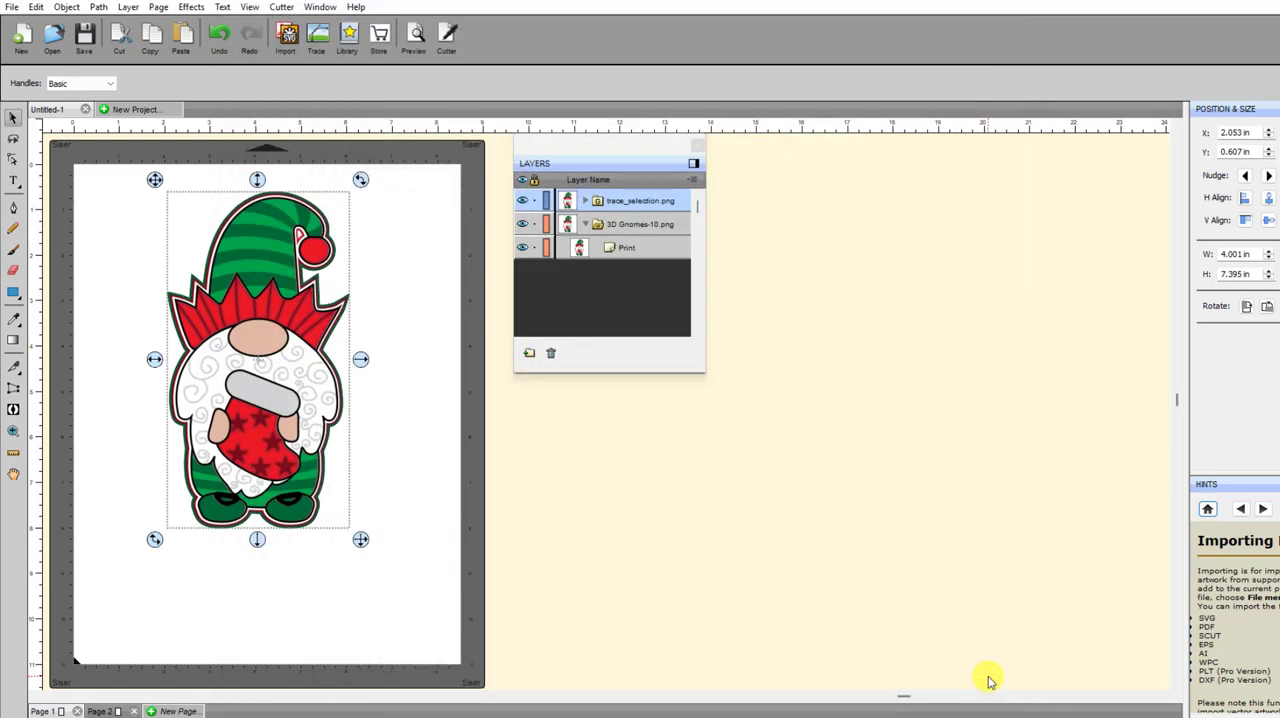
Delete the original 3D Gnomes-10.png group and hide the Print layer inside the trace_selection.png group
click(269, 295)
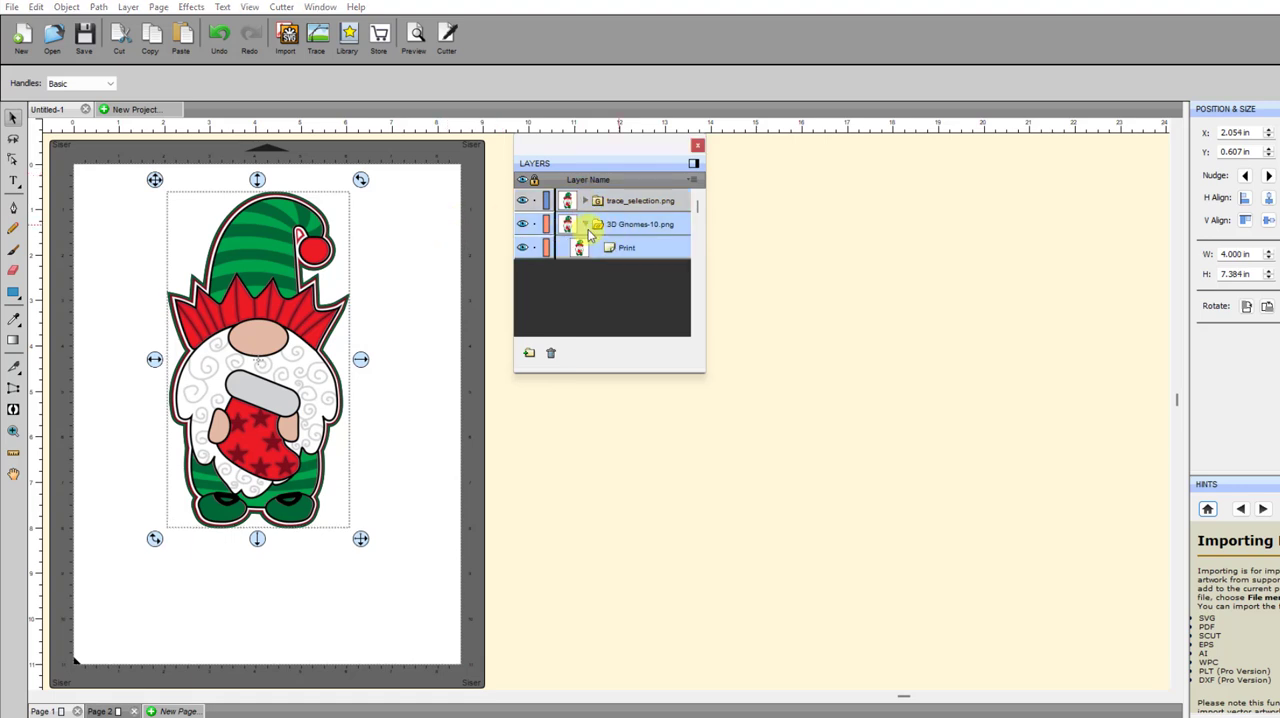
click(612, 225)
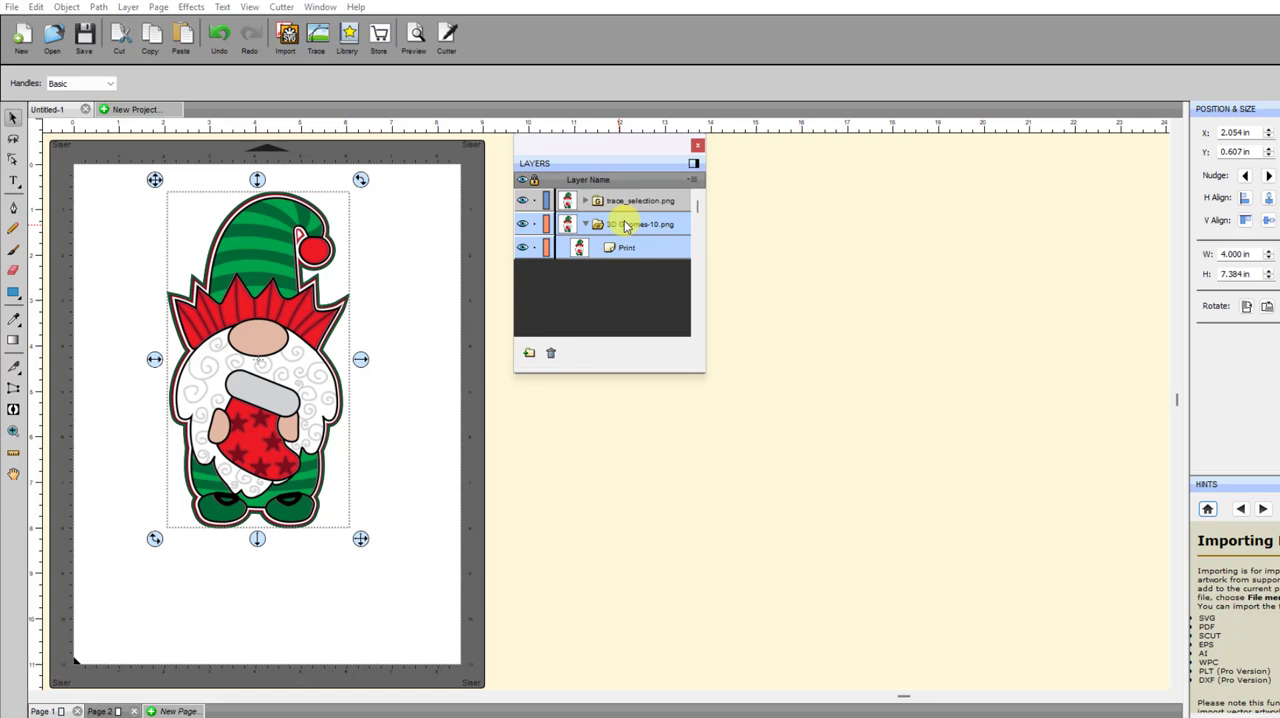
click(551, 356)
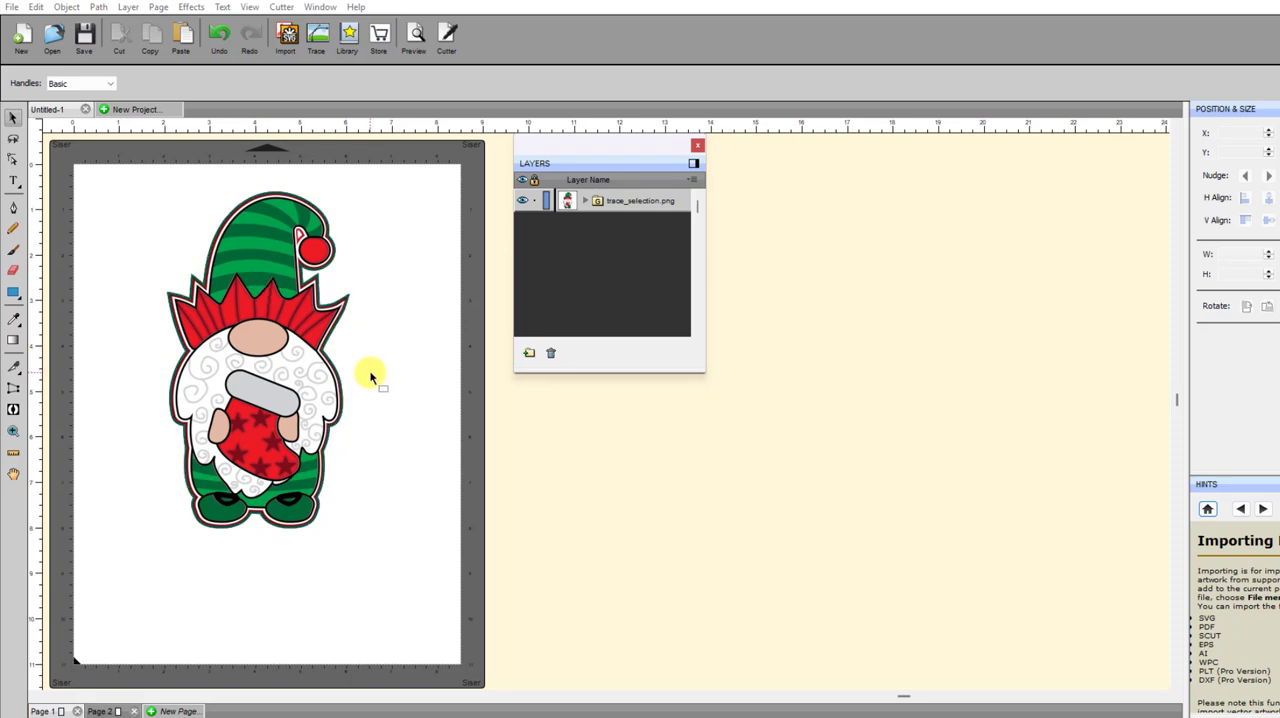
click(589, 203)
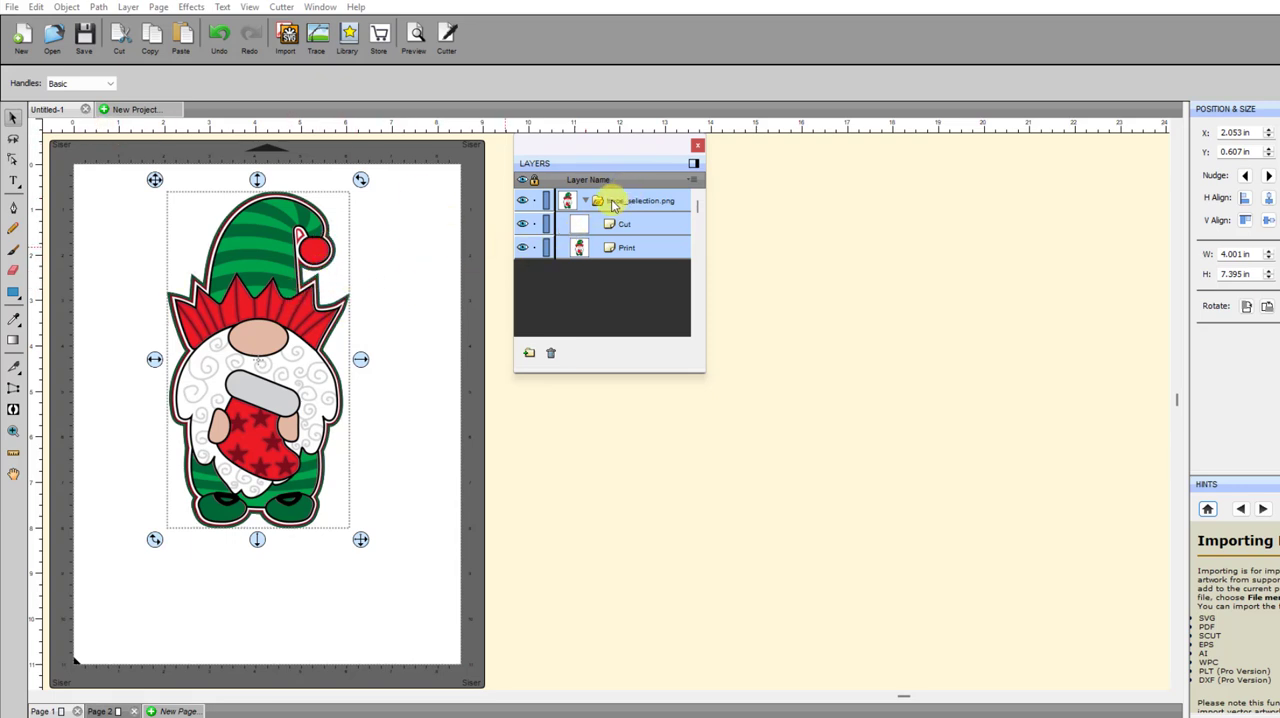
click(522, 247)
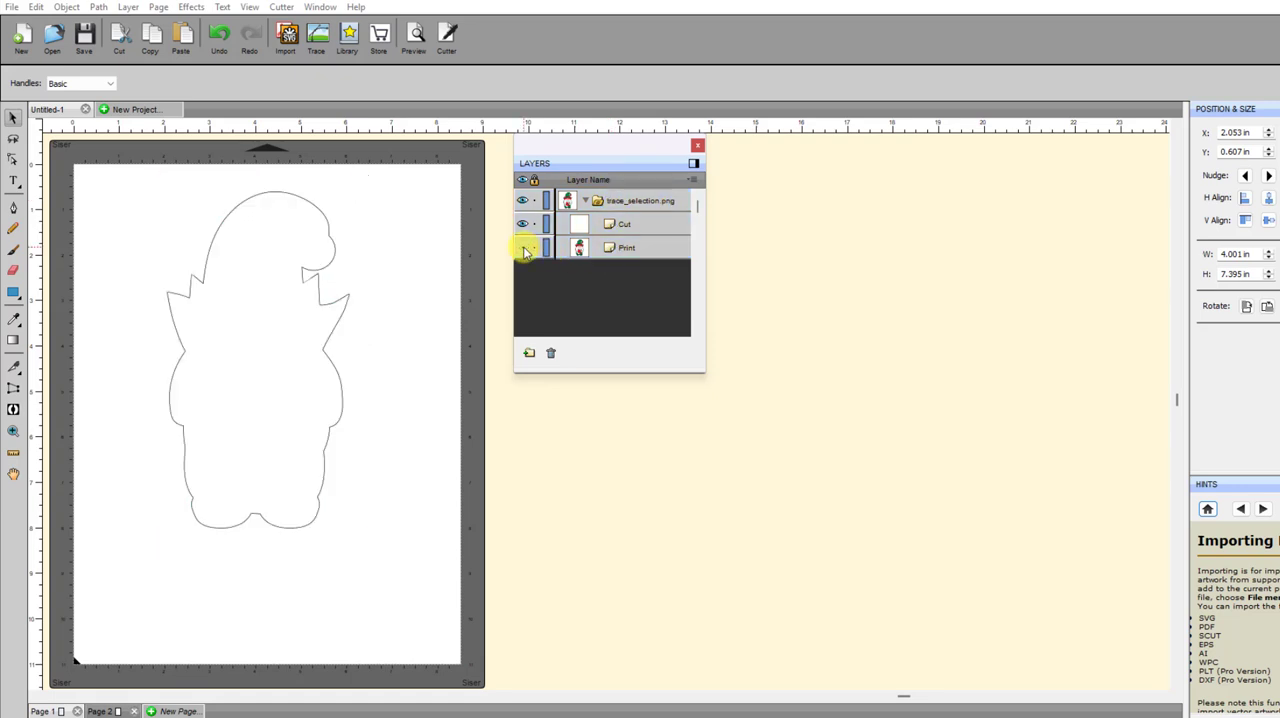
Start a Shadow Layer (Contour Cut) effect on the gnome's Cut outline with the type Shadow (Rounded)
click(627, 230)
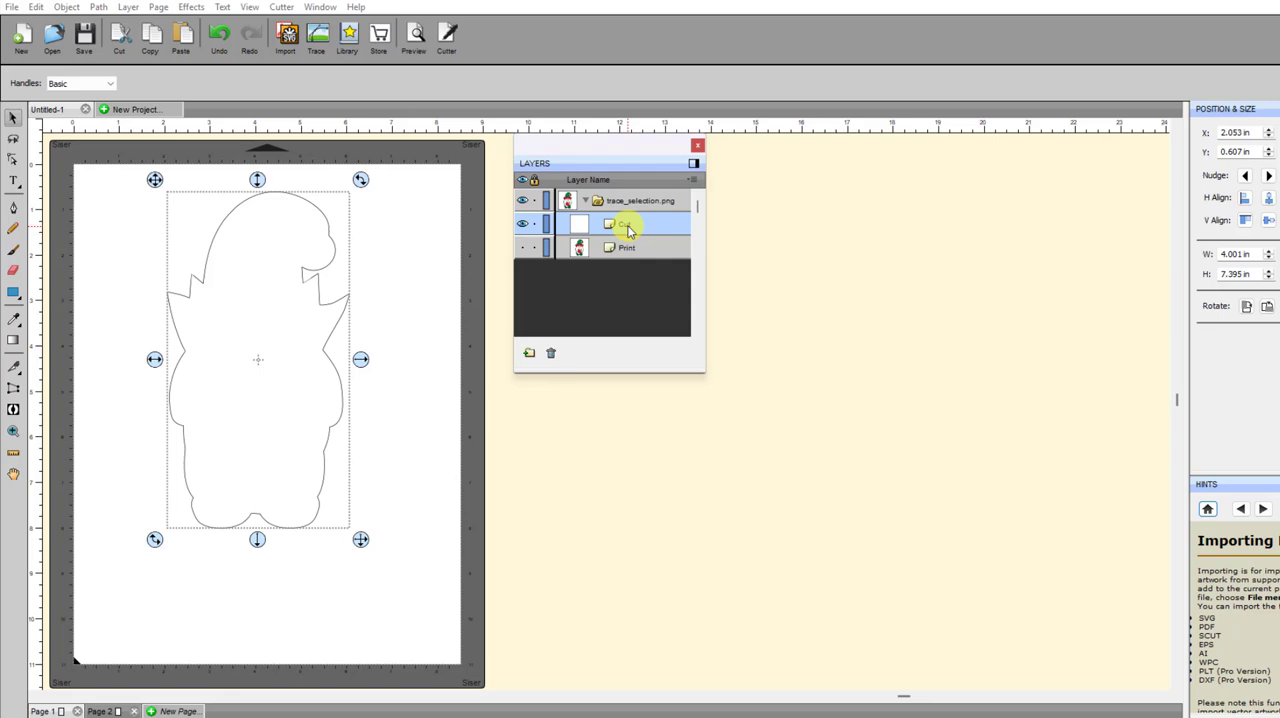
click(190, 8)
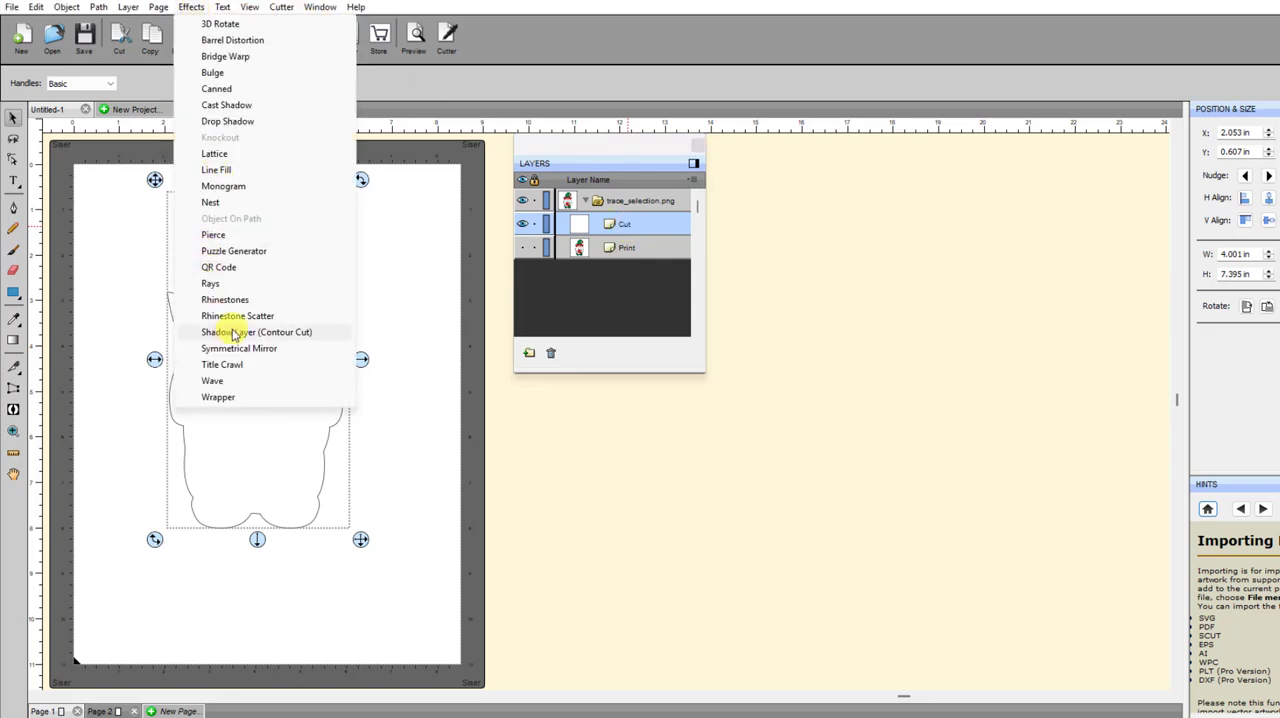
click(233, 334)
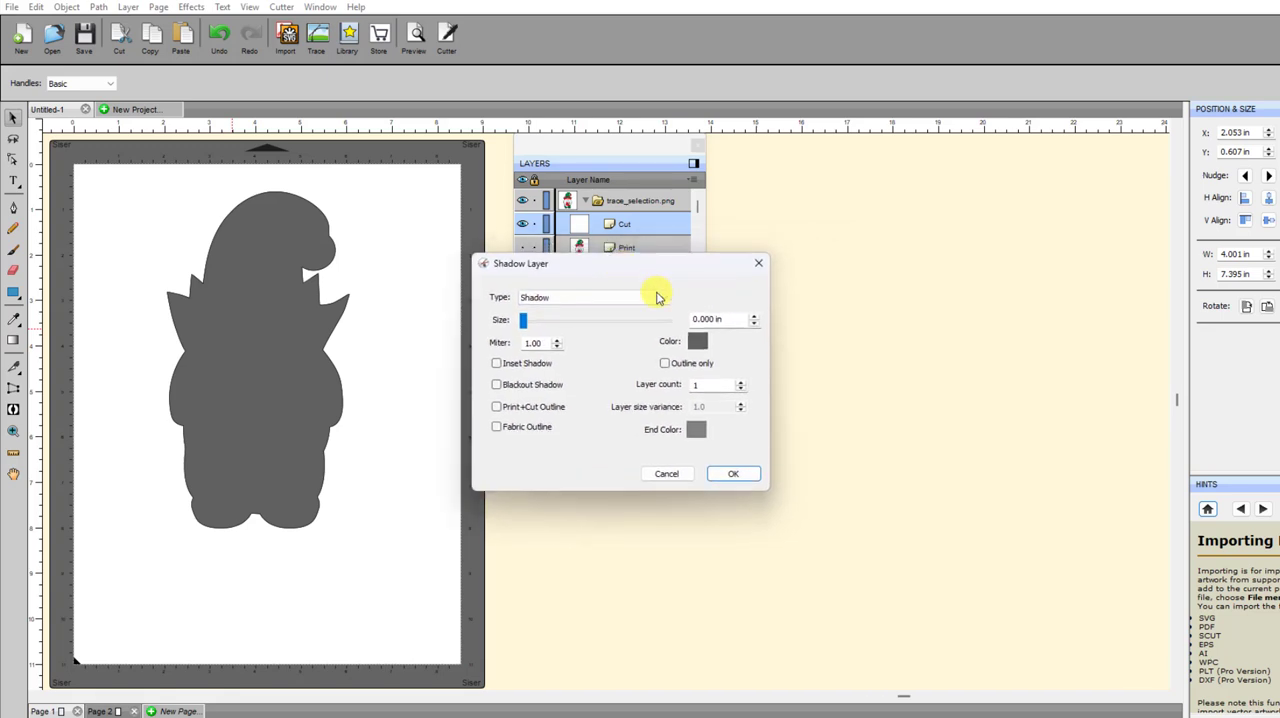
click(661, 296)
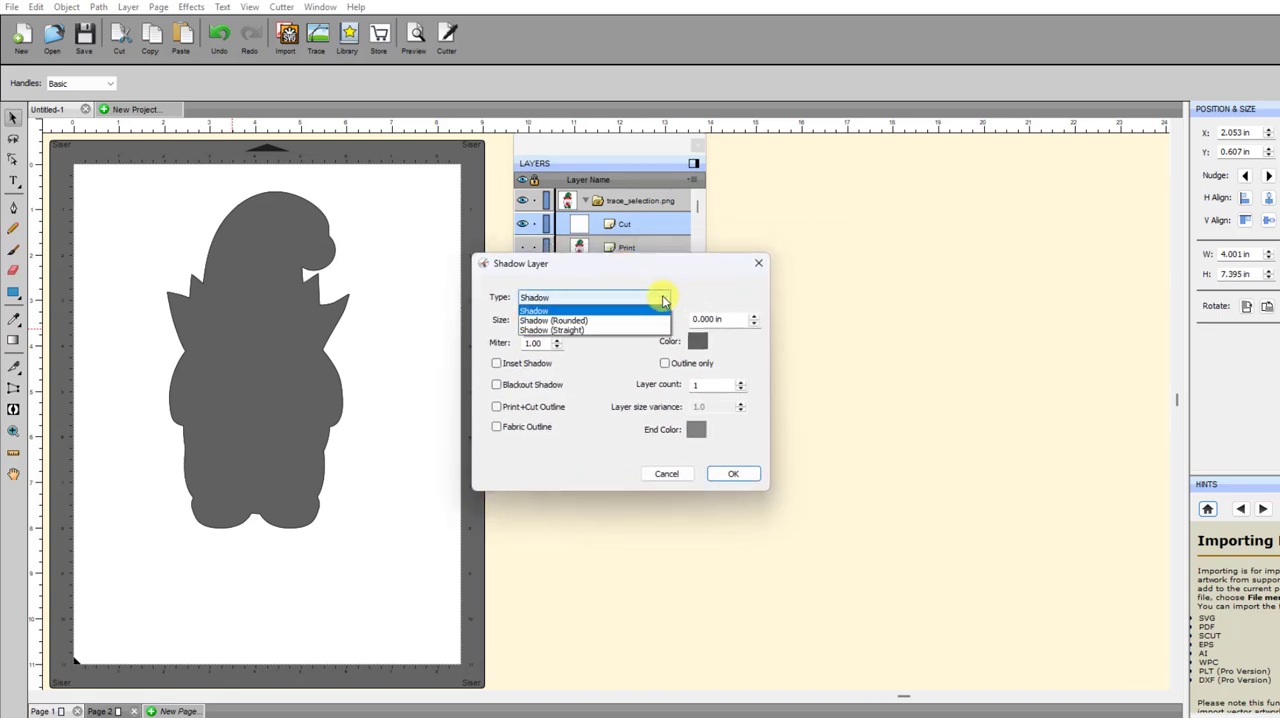
click(558, 321)
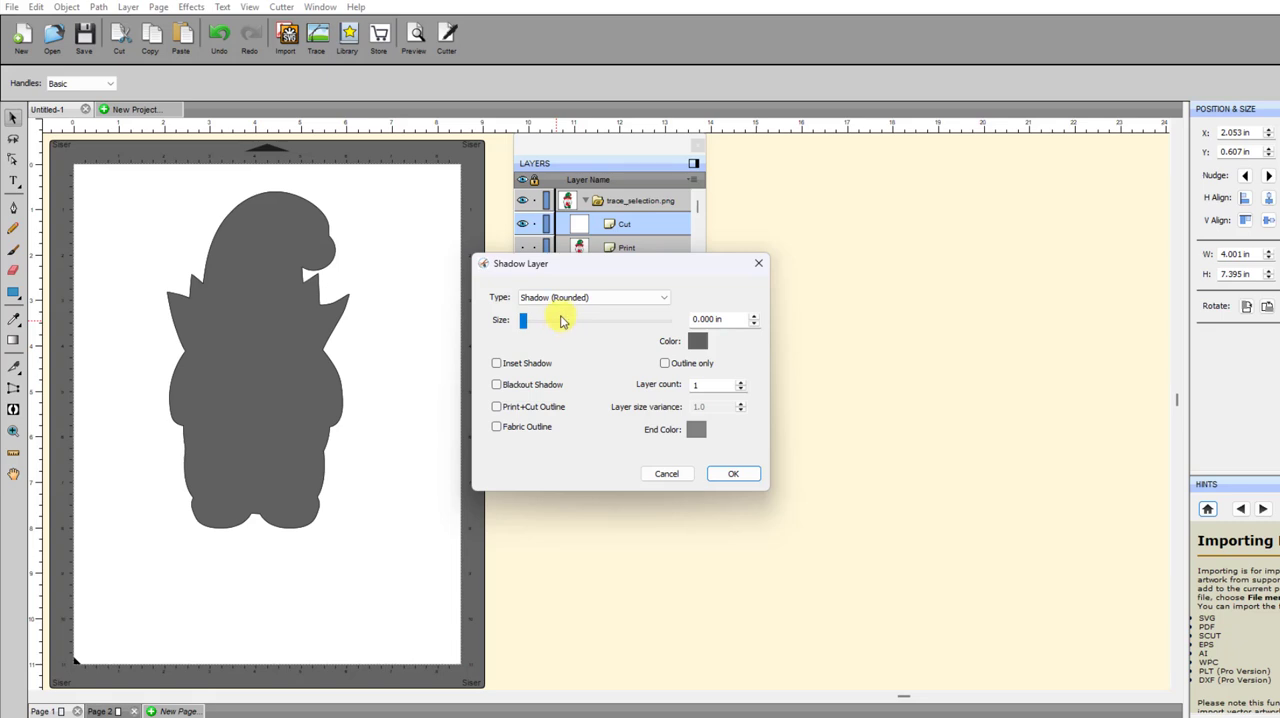
Enable Blackout Shadow and Print+Cut Outline for the shadow, with the dialog moved clear of the layer list
click(499, 389)
click(497, 384)
click(497, 408)
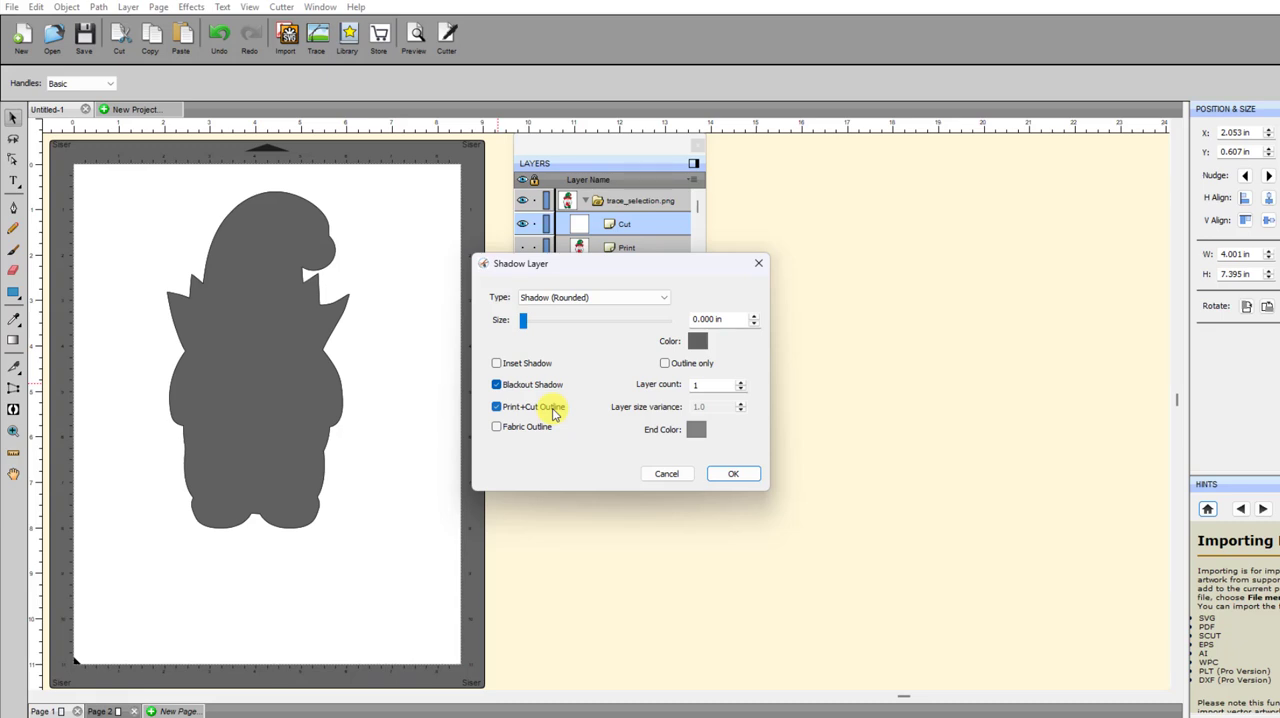
drag(632, 266, 884, 233)
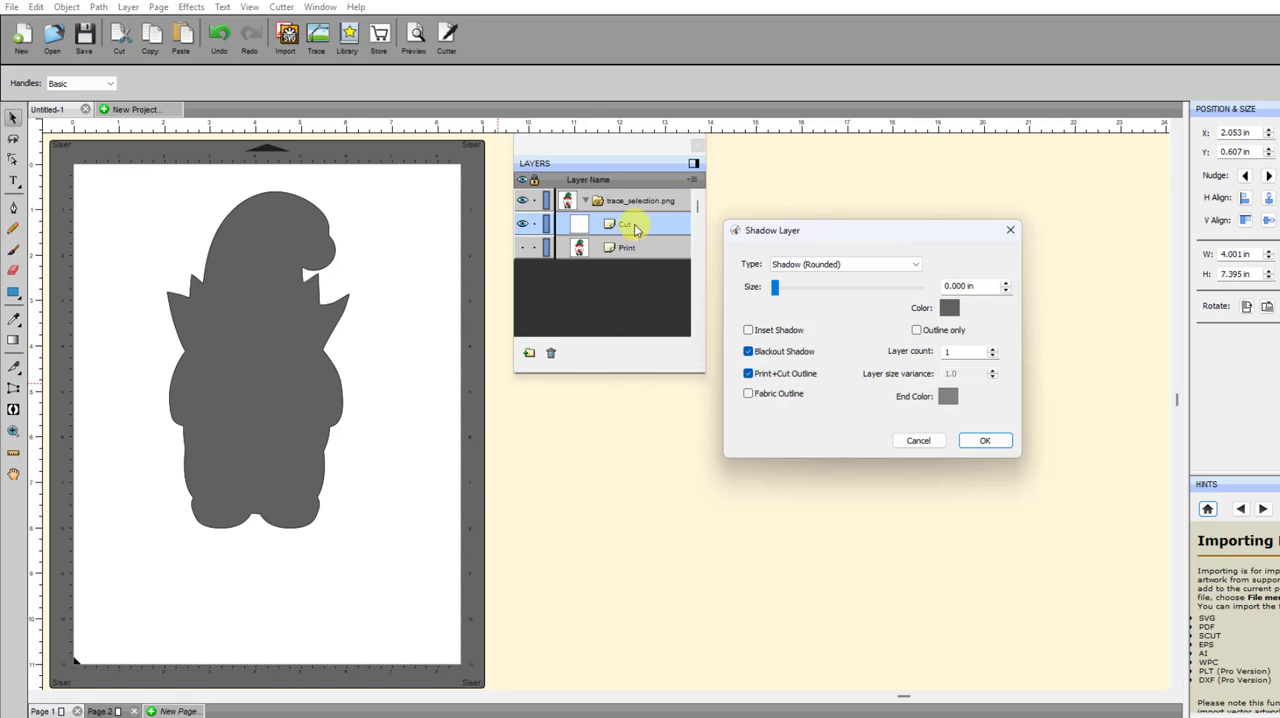
click(748, 374)
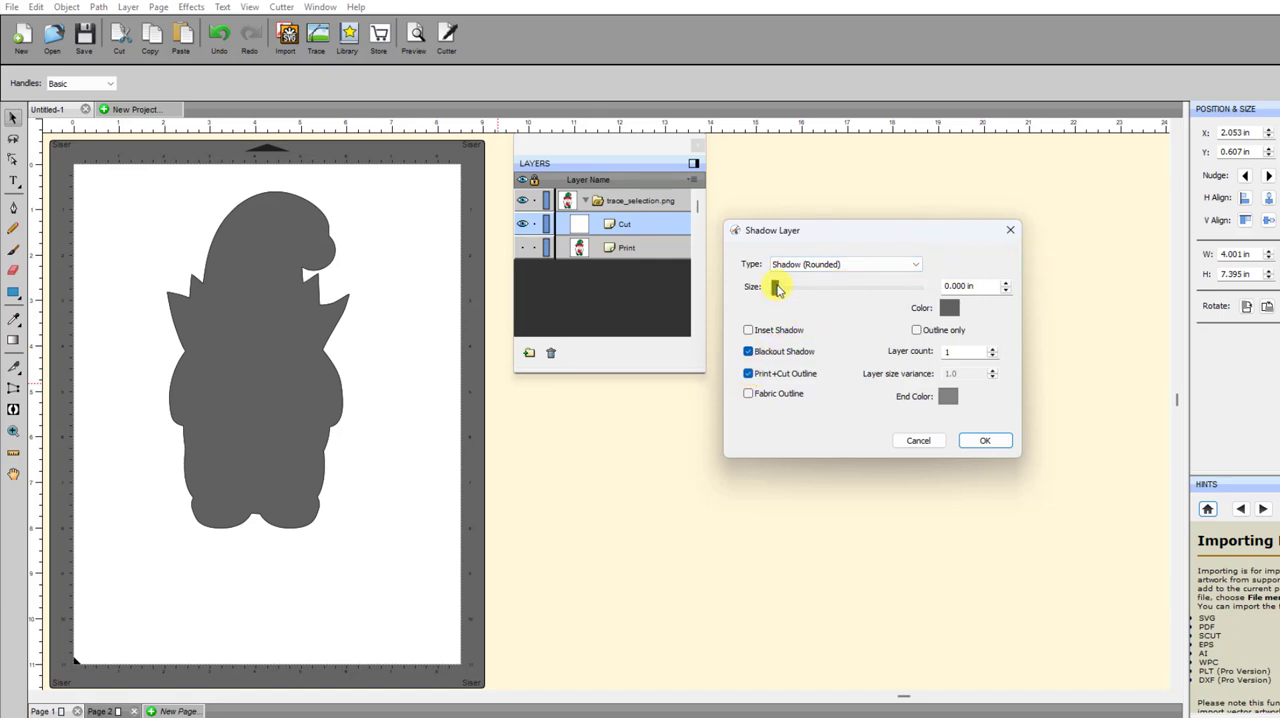
Set the shadow size to about 0.167 in and its color to blue 0080FF, and create the shadow layer
drag(777, 289, 786, 290)
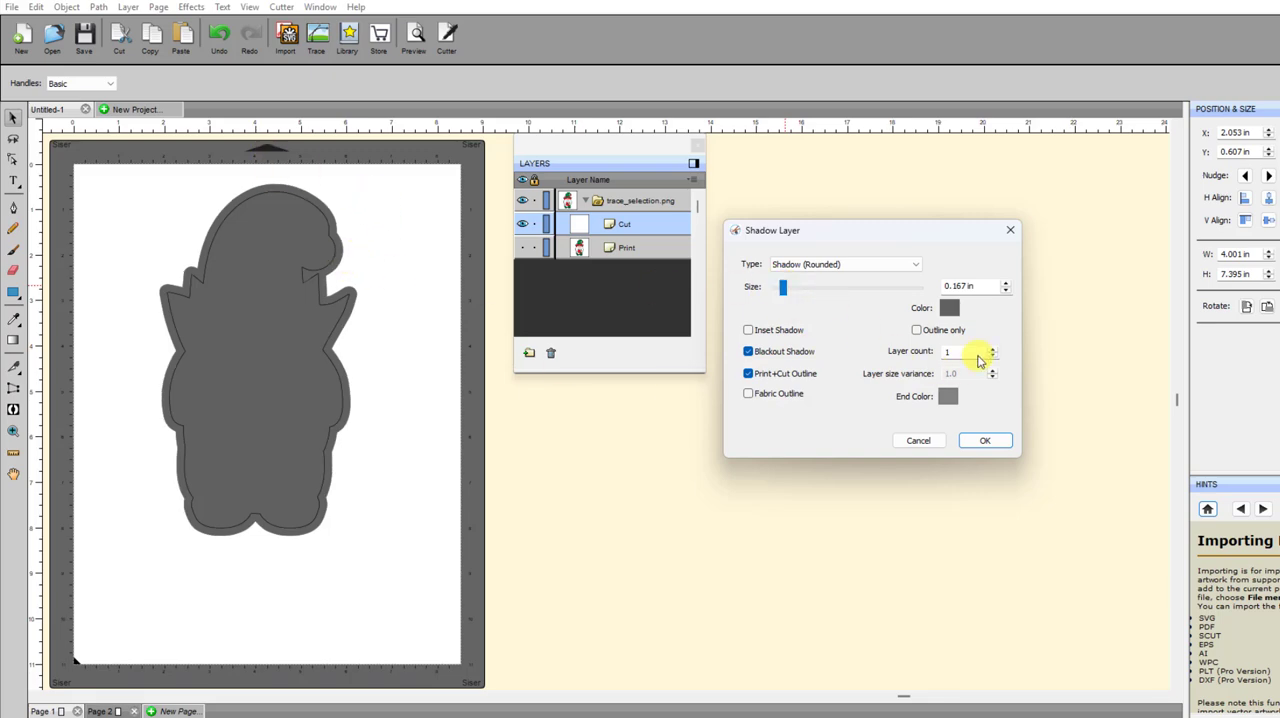
click(947, 309)
click(700, 265)
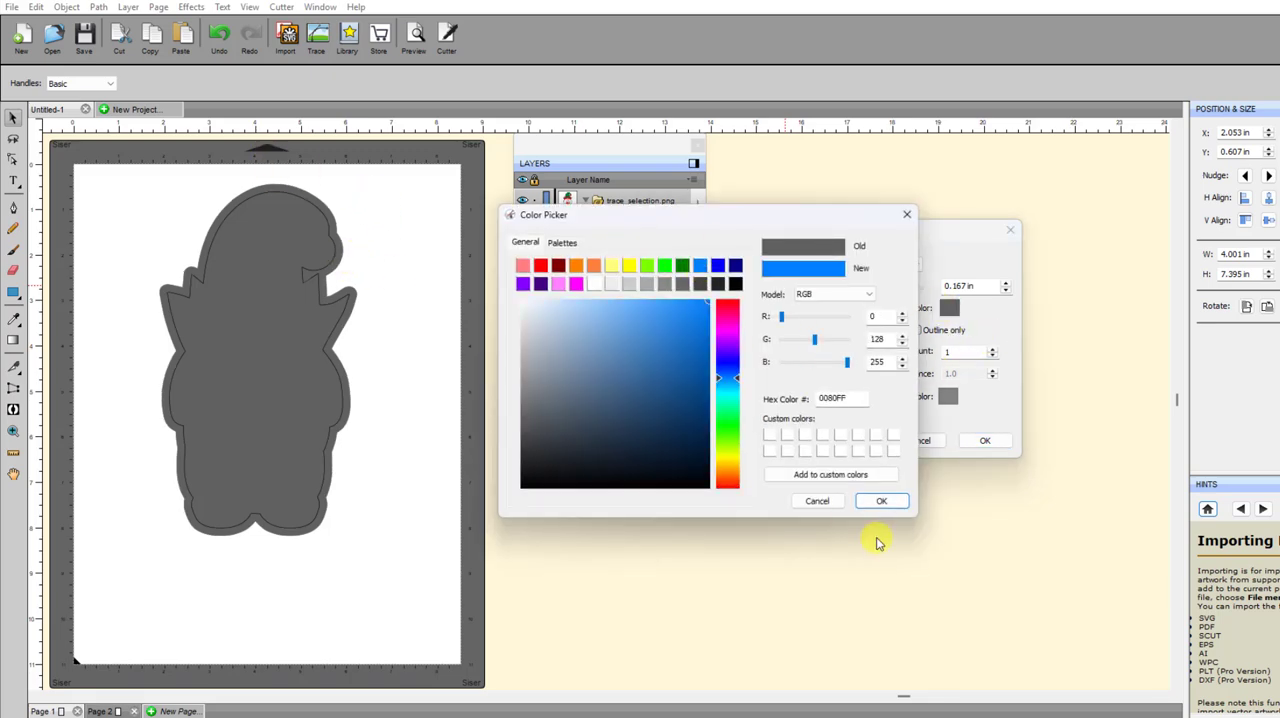
click(884, 502)
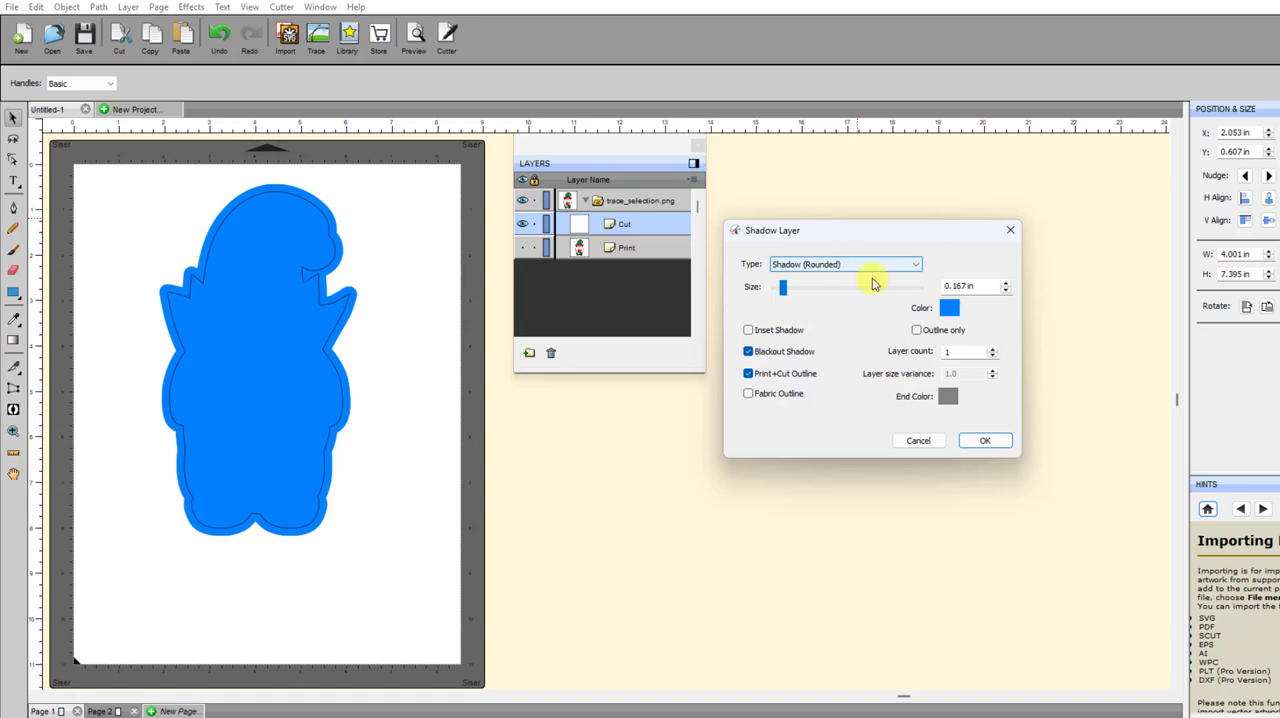
click(984, 444)
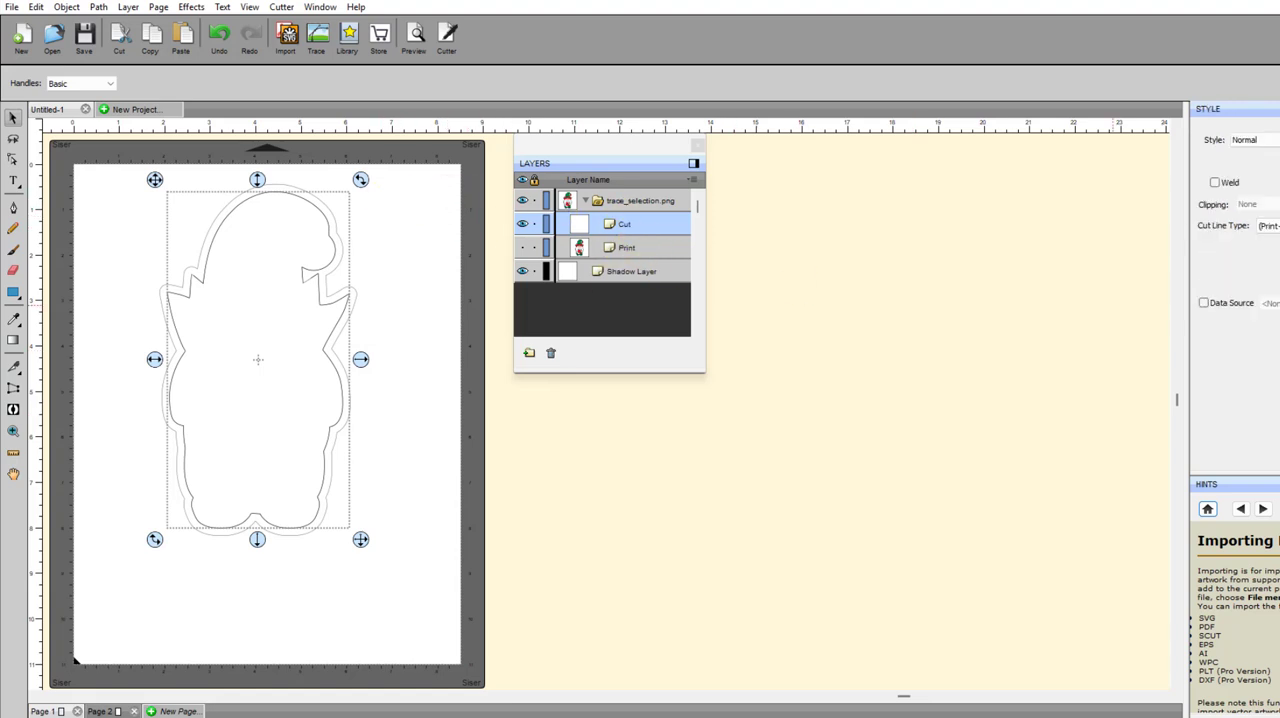
Float the style settings beside the layer list, show the Print layer, and check the cut line types of the Print and Shadow layers
drag(691, 257, 787, 170)
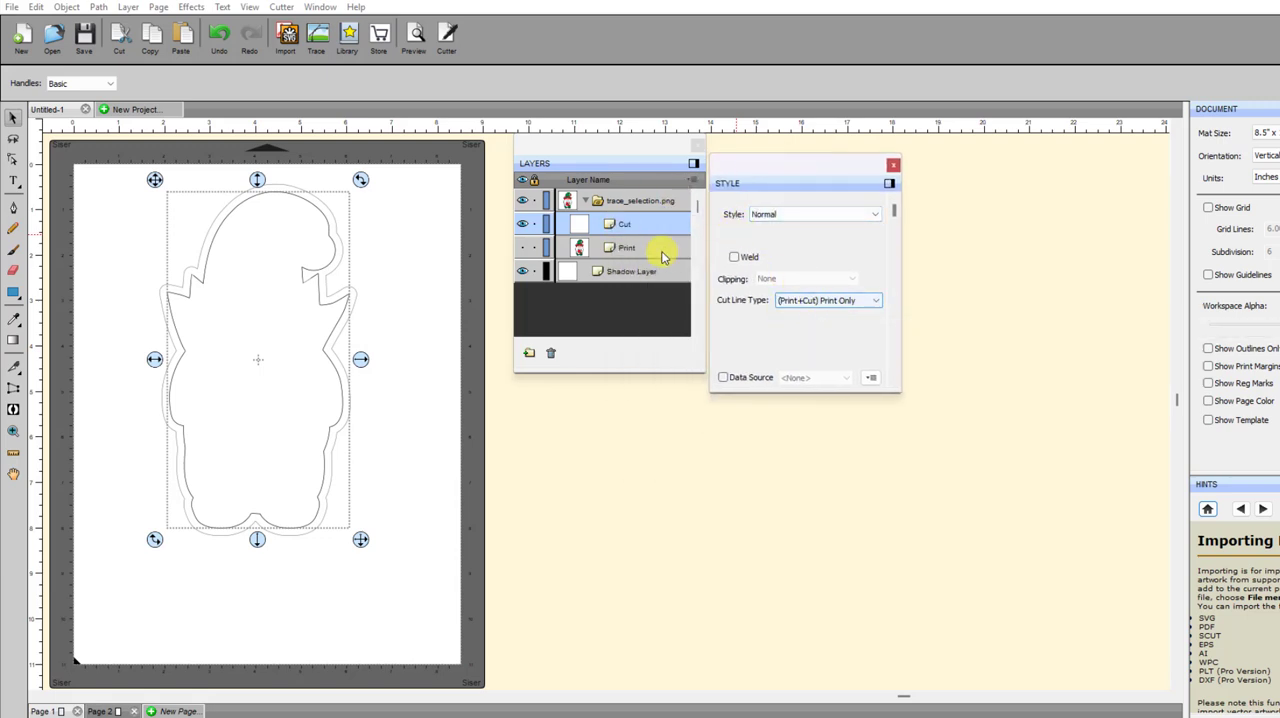
click(522, 248)
click(612, 250)
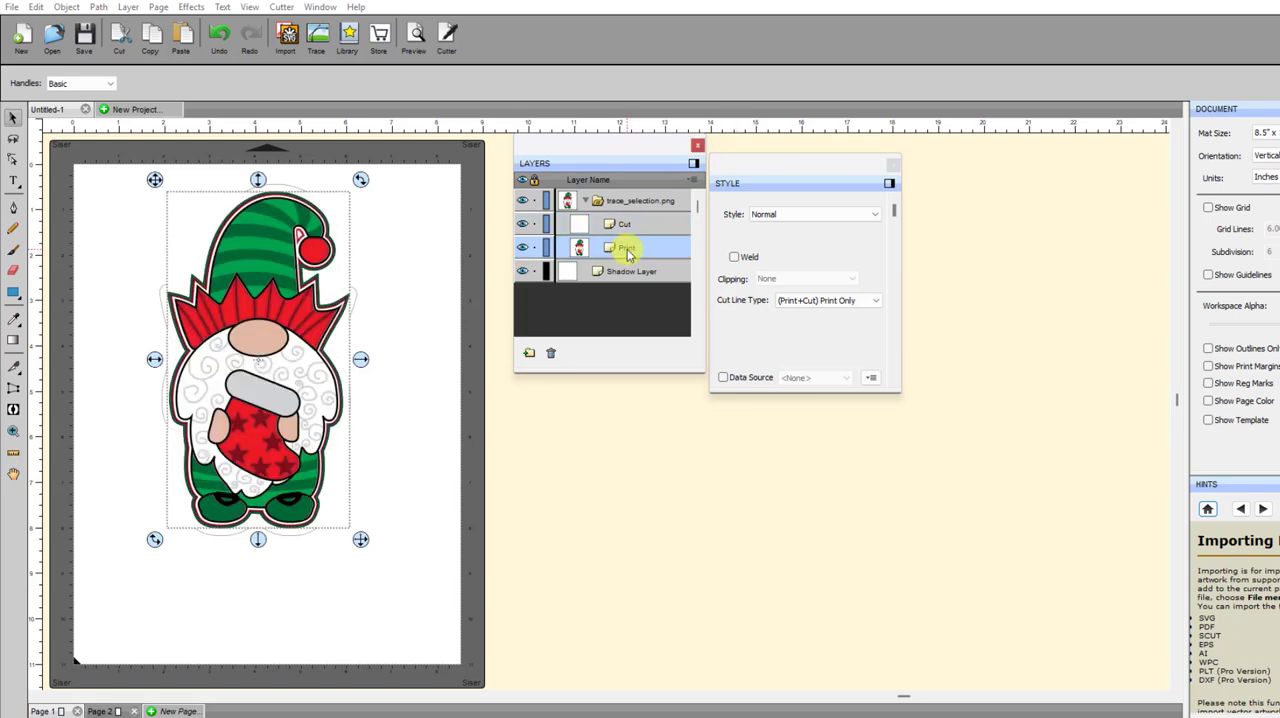
click(616, 276)
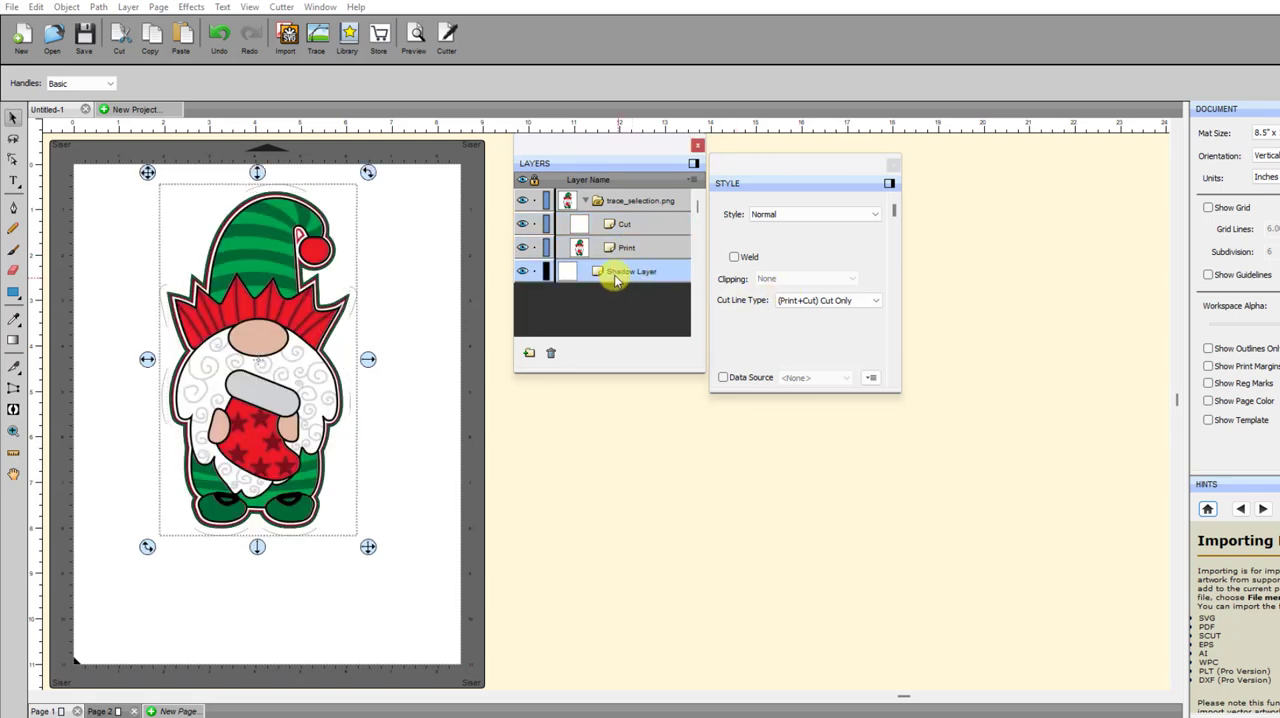
Move the Shadow Layer into the trace_selection.png group and delete the group's Cut layer
drag(616, 280, 609, 214)
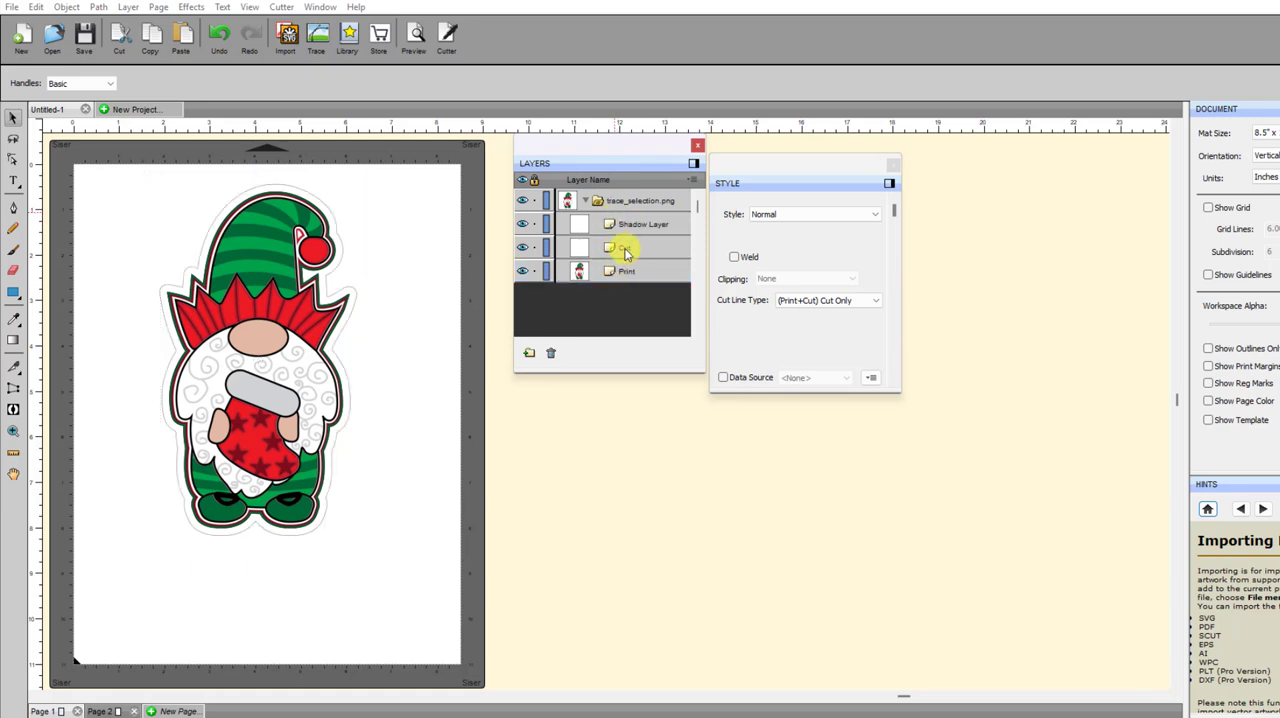
click(624, 250)
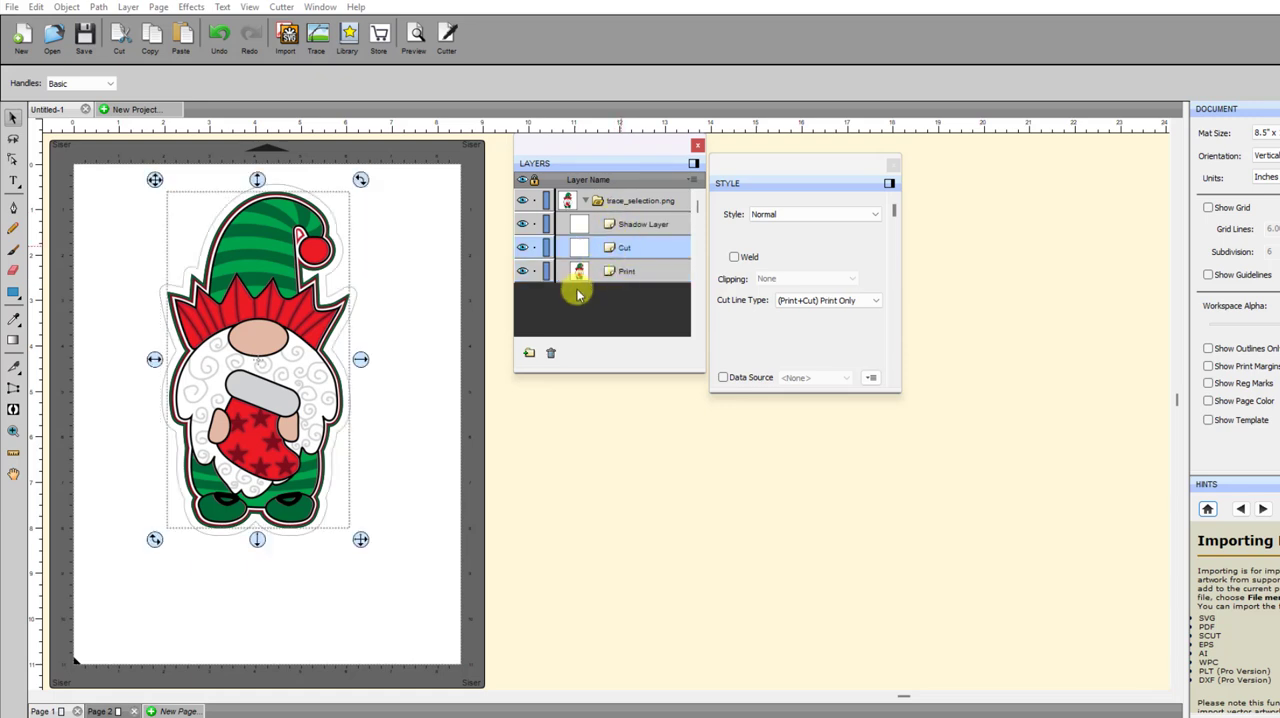
click(551, 353)
click(624, 226)
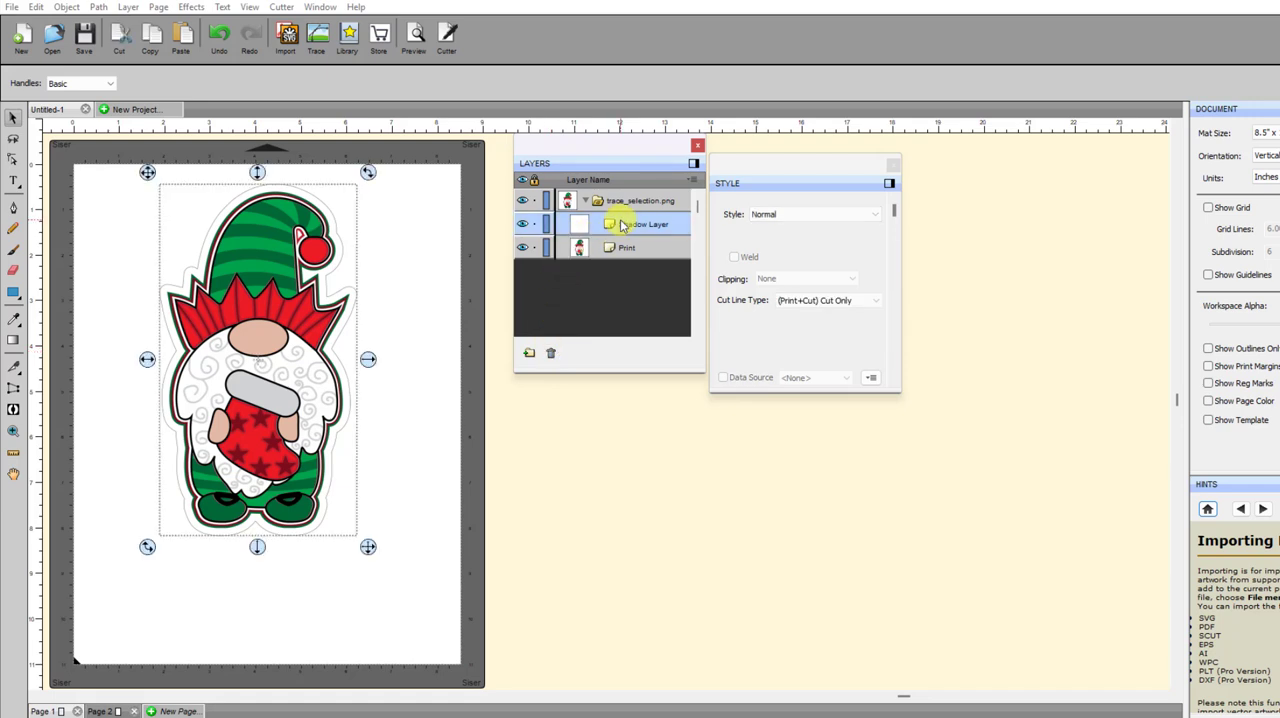
click(410, 470)
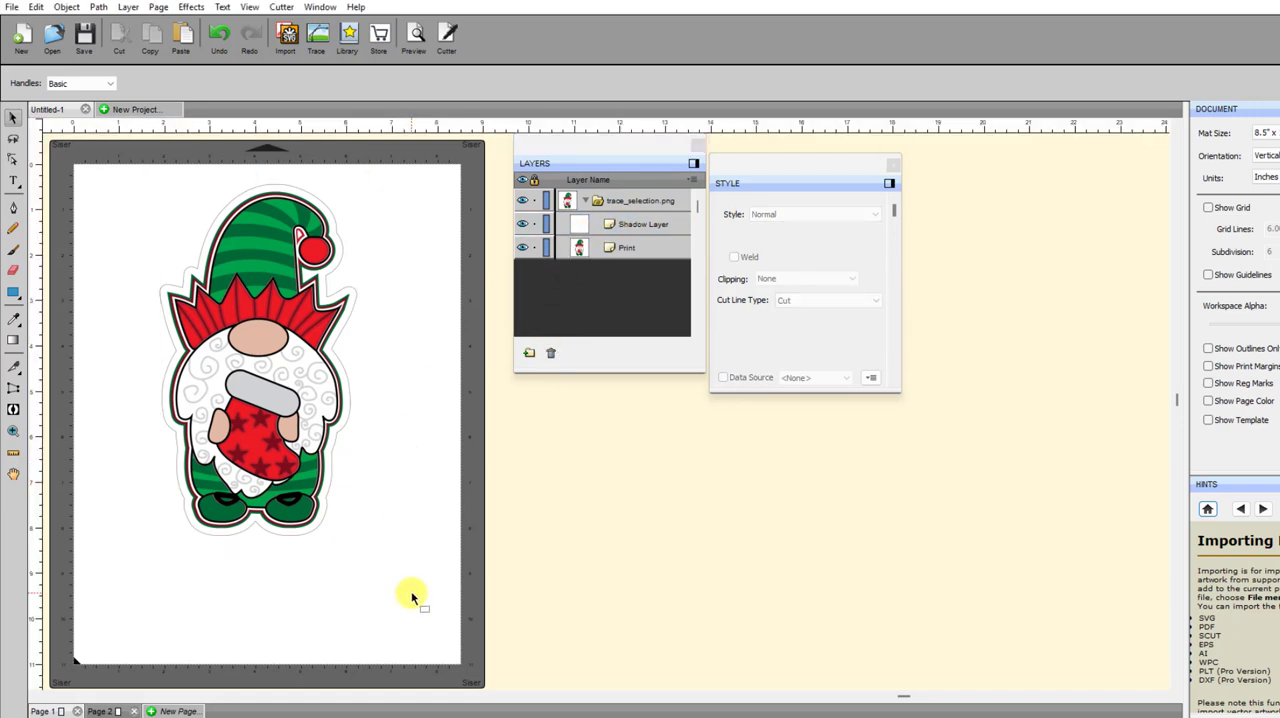
Resize the whole gnome with its shadow outline to 2 in high and move it near the page's upper-left corner, at about X 0.767 in
drag(411, 595, 110, 225)
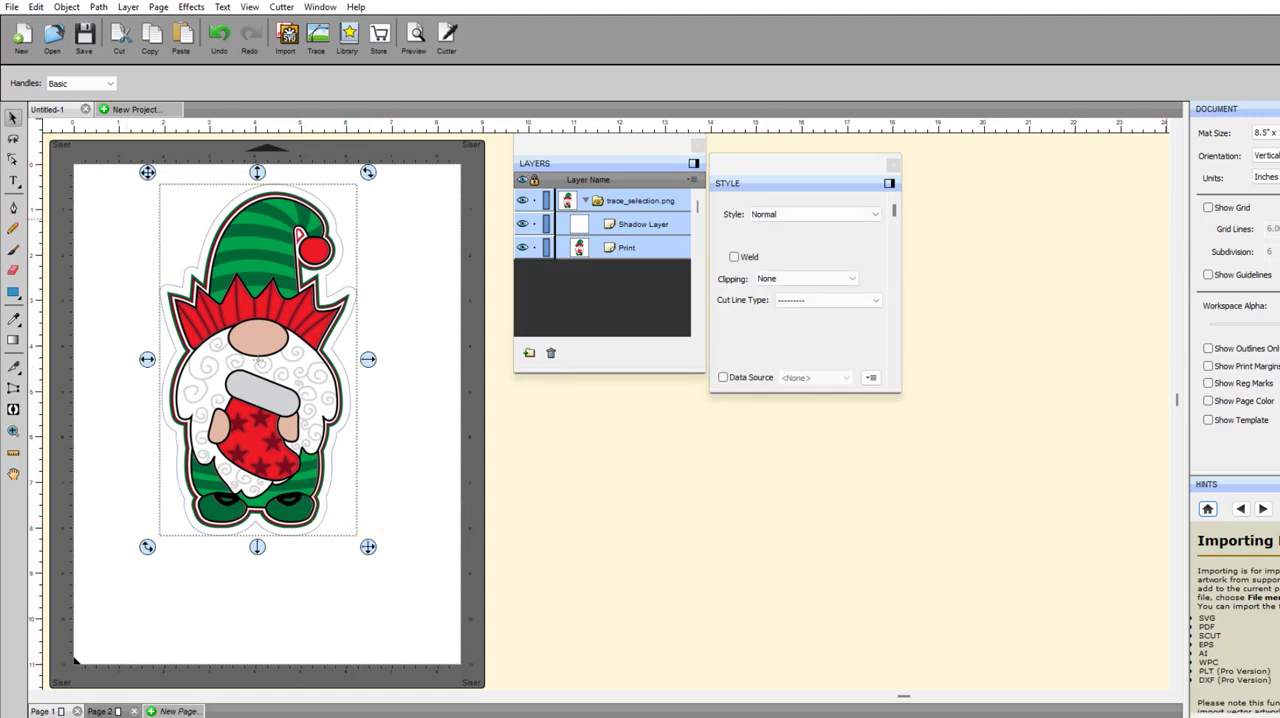
click(1279, 150)
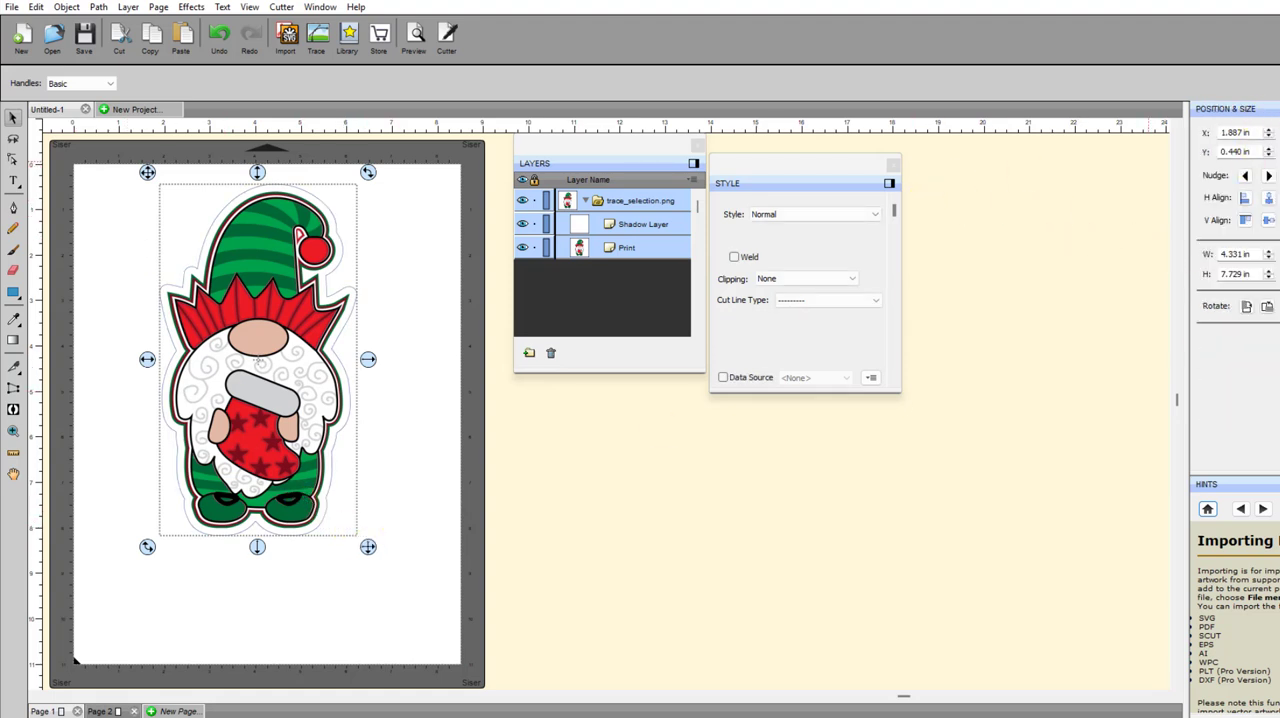
double_click(1249, 273)
text(2)
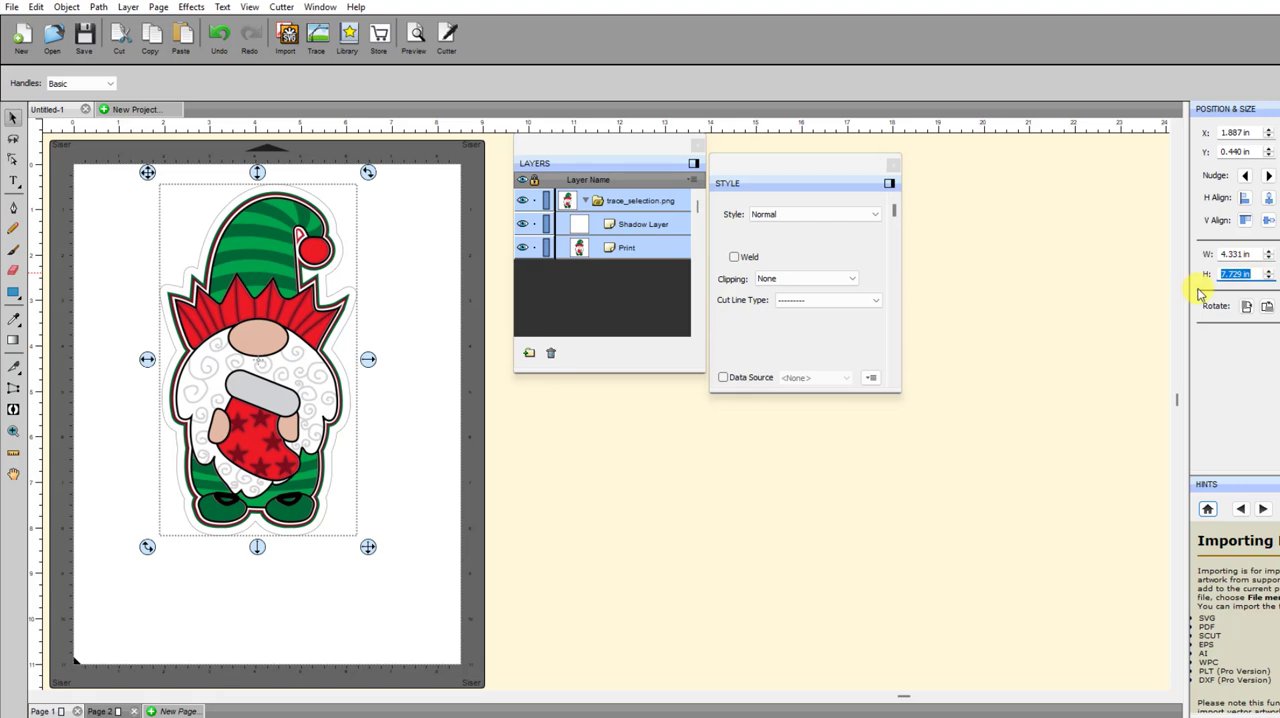
key(Return)
drag(201, 212, 149, 214)
Set up a Duplicate of the small gnome with 5 total columns and 5 total rows
key(ctrl+d)
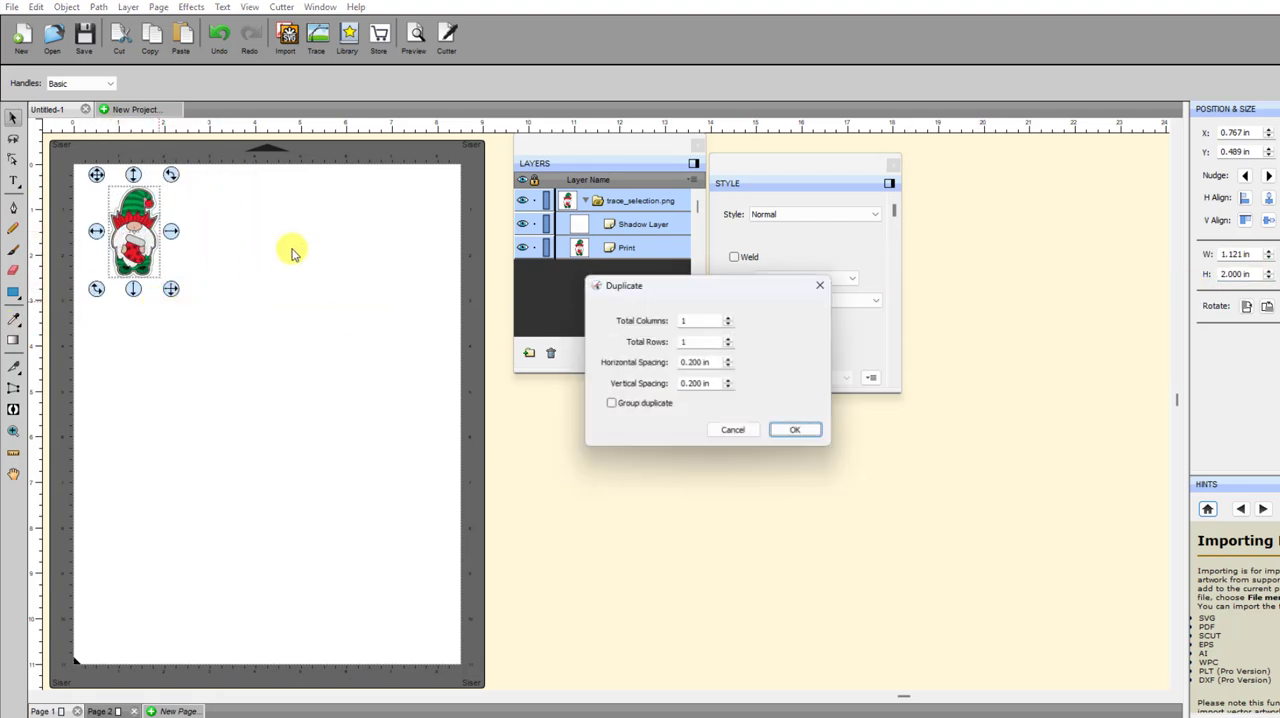
click(729, 317)
click(729, 317)
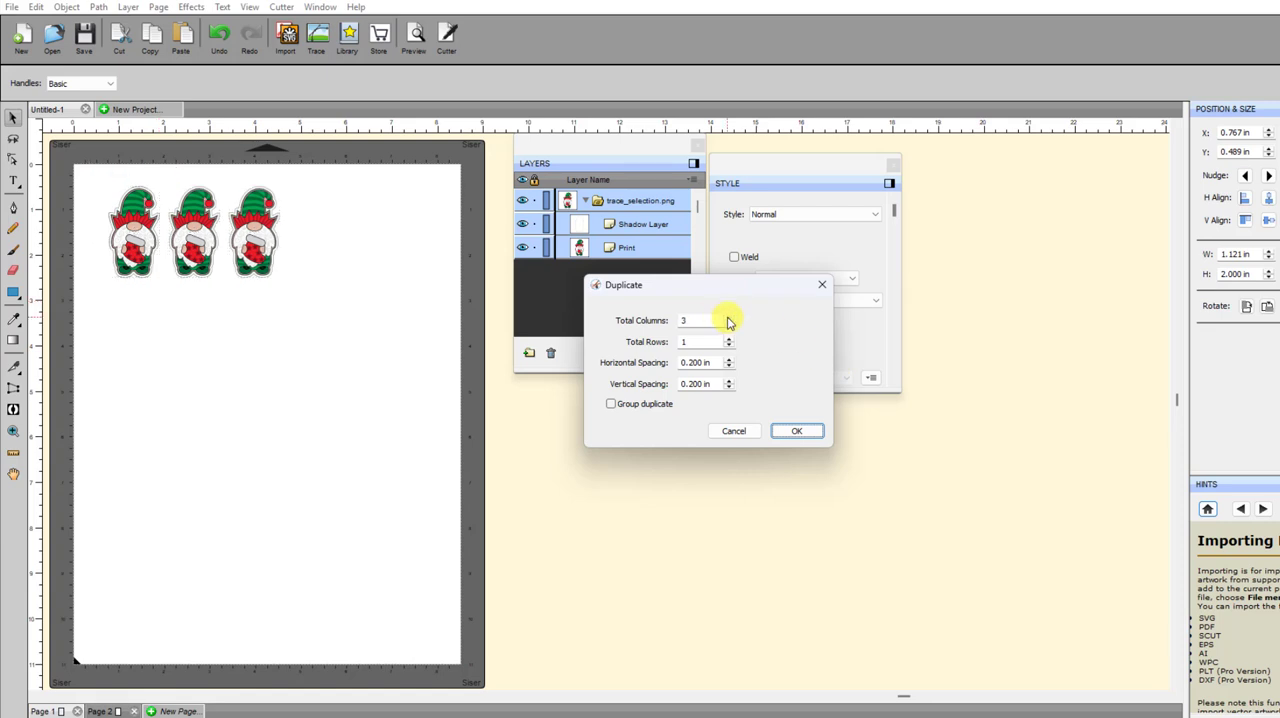
click(729, 317)
click(729, 317)
click(729, 338)
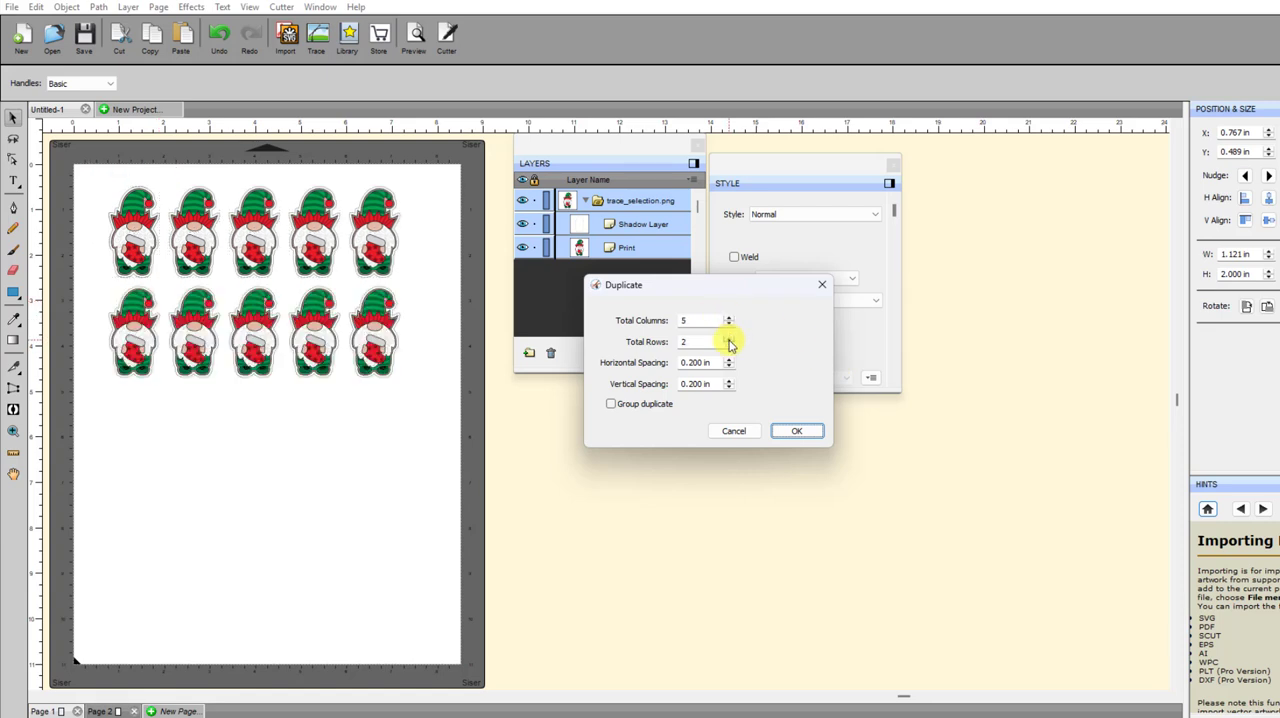
click(729, 338)
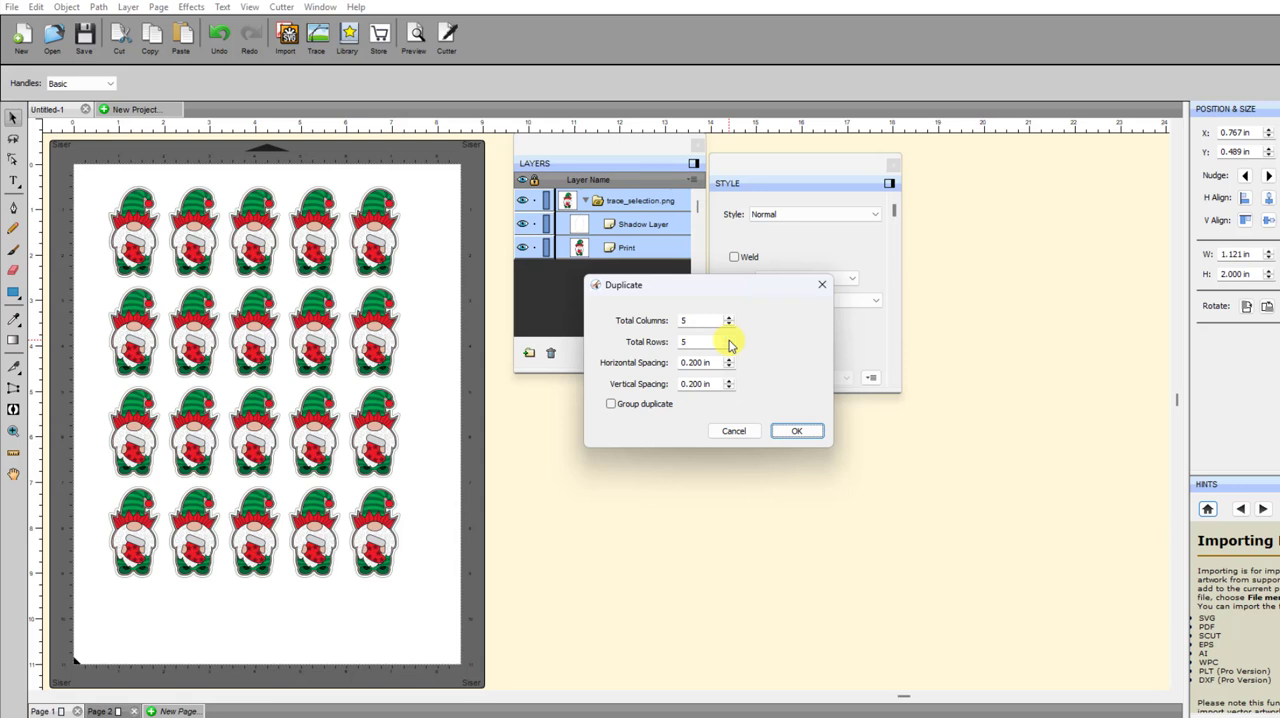